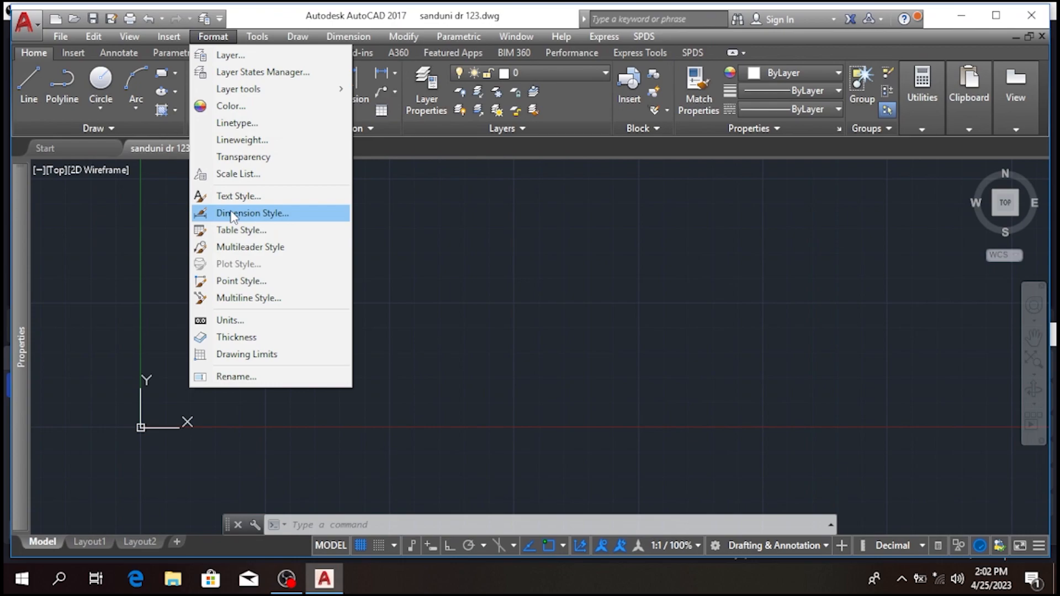
- Open the Dimension Style Manager with the DIMSTYLE command
click(232, 215)
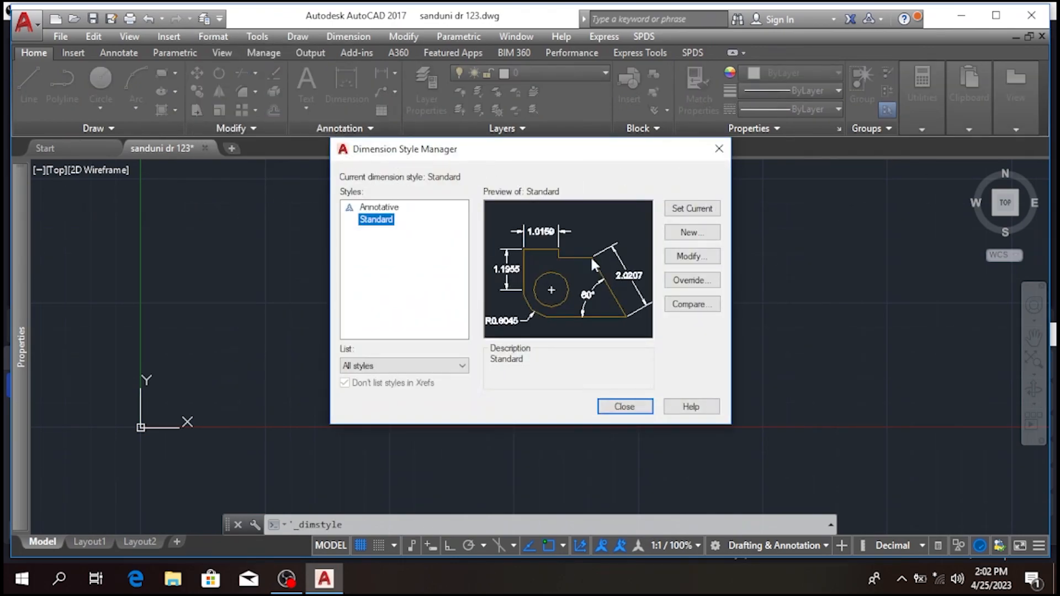
click(719, 149)
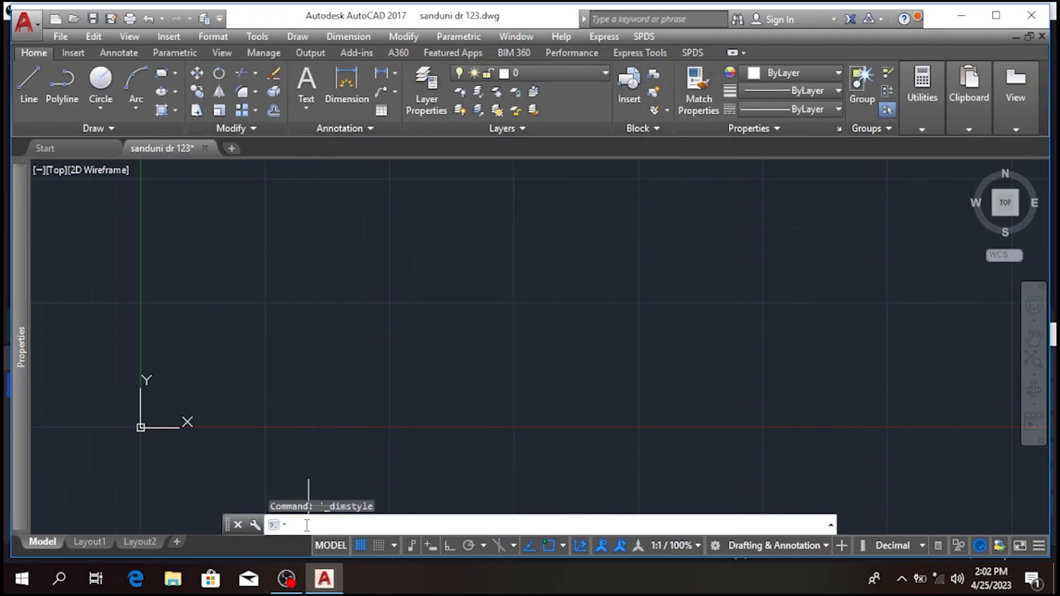
text(dm)
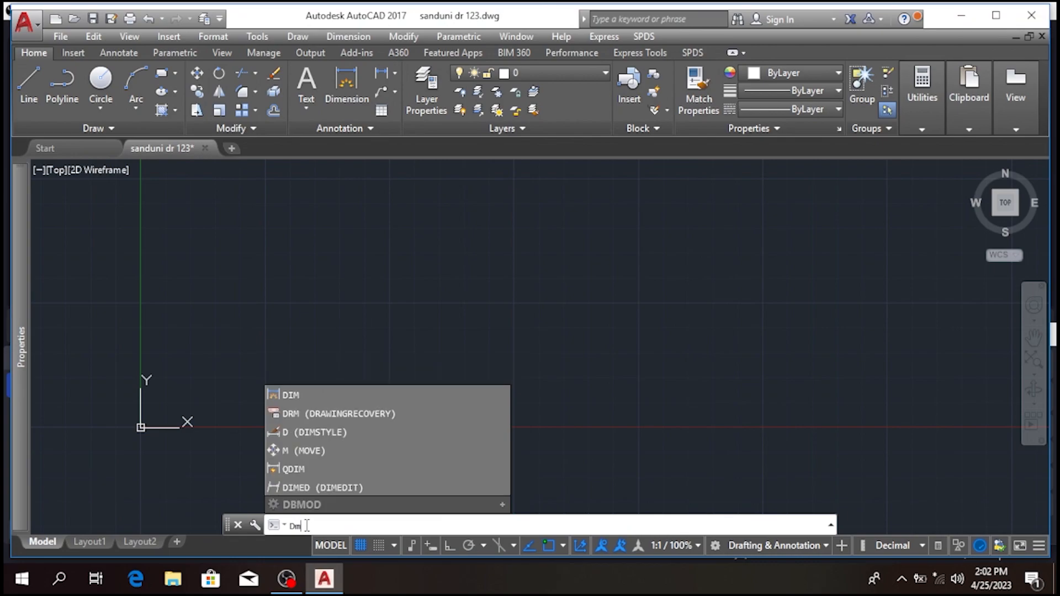
key(BackSpace)
text(im)
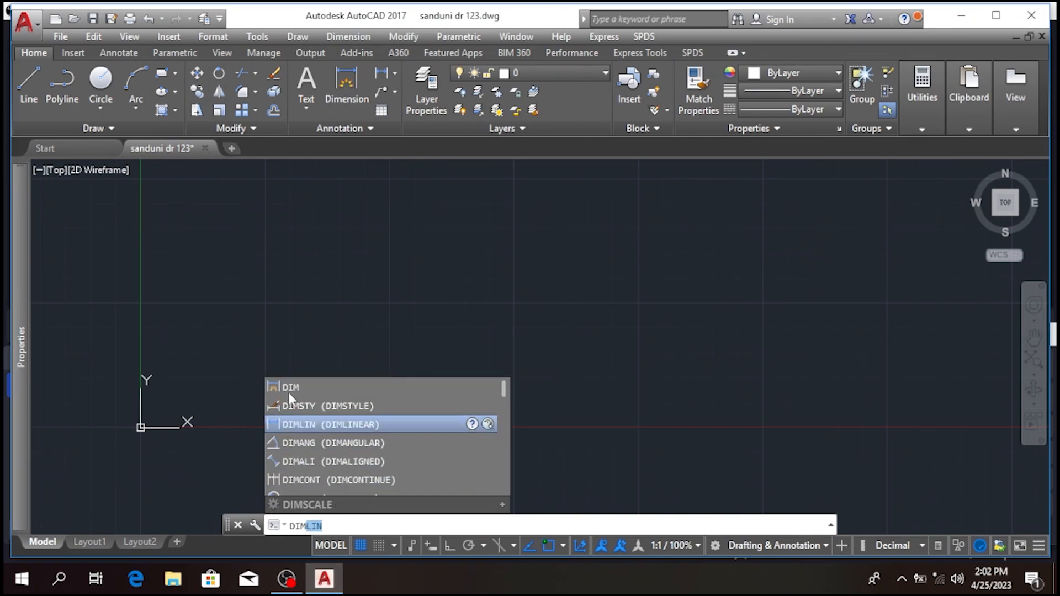
click(300, 415)
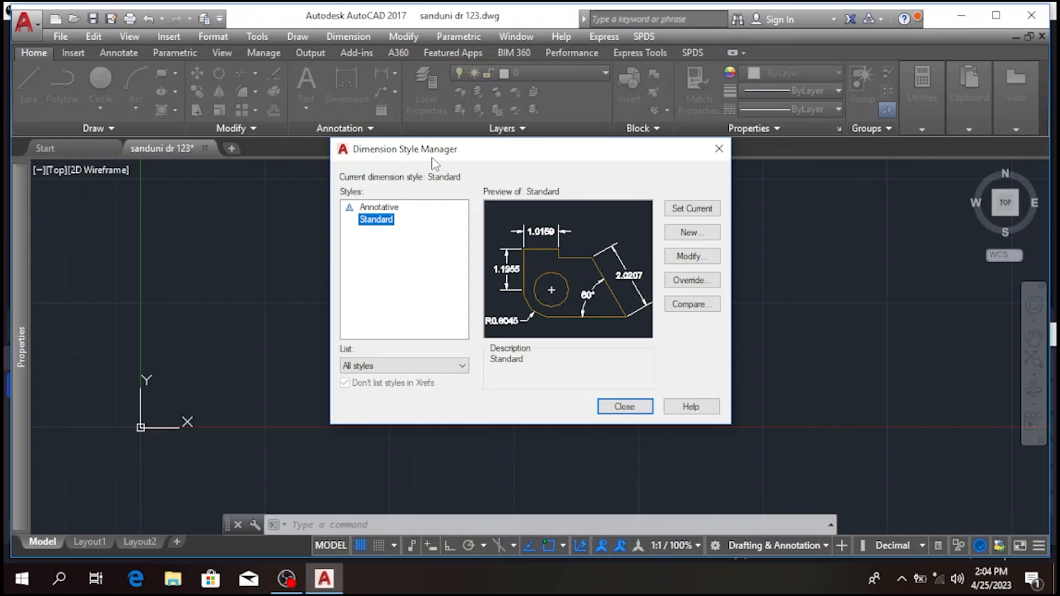
- Create a new dimension style named 100scl, starting with Standard and used for all dimensions
click(684, 239)
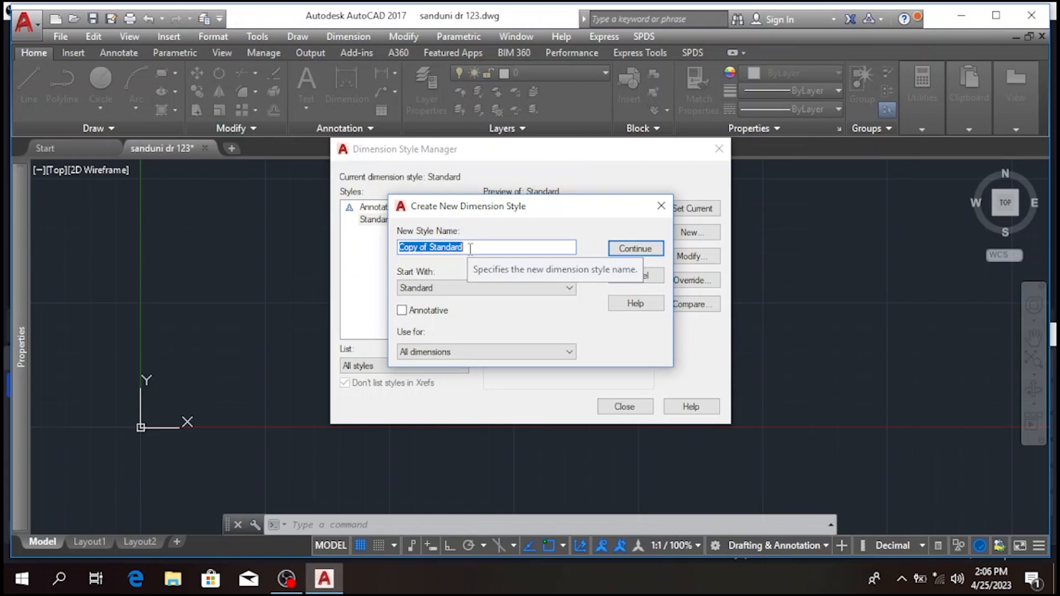
text(100scl)
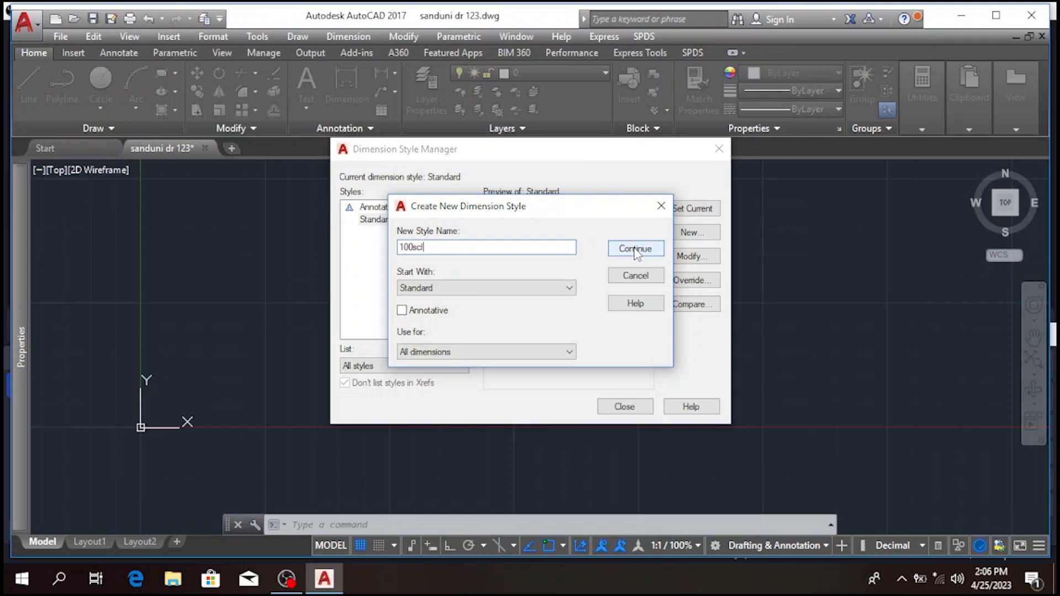
click(635, 250)
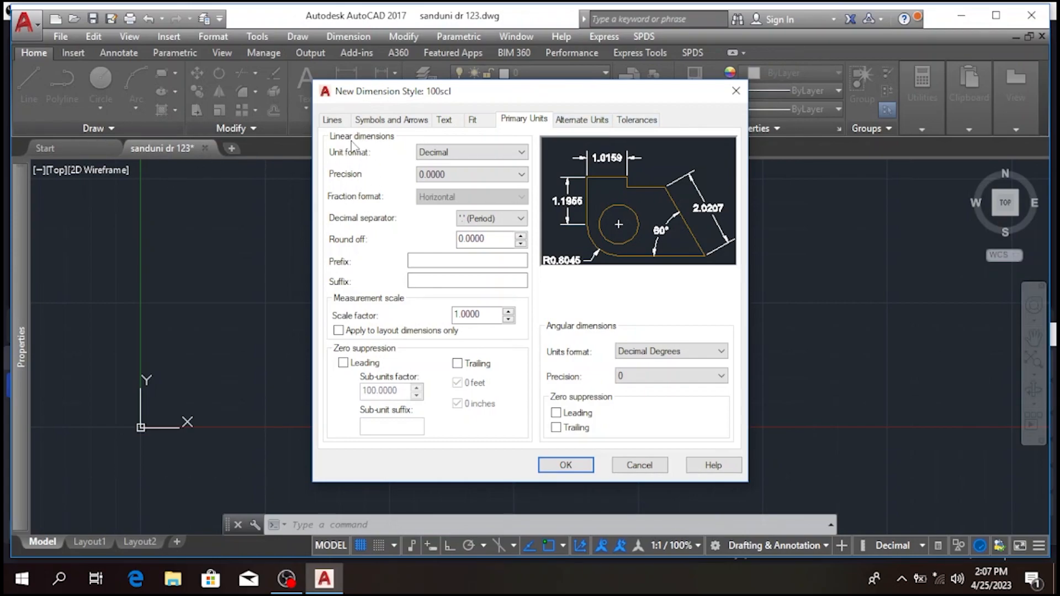
- Set the color, linetype and lineweight of the style's dimension lines to ByLayer
click(332, 122)
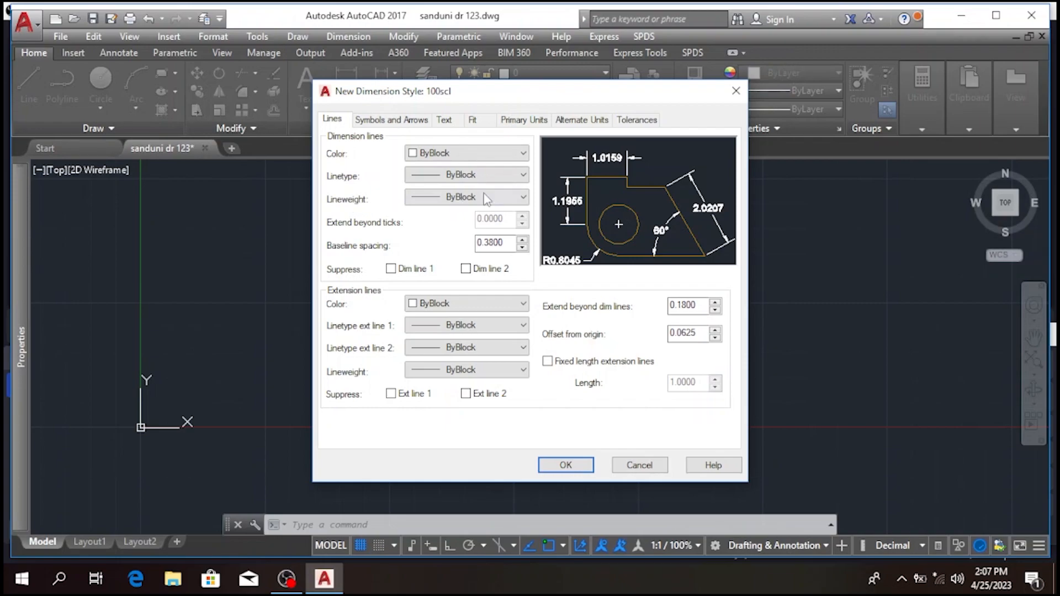
click(519, 157)
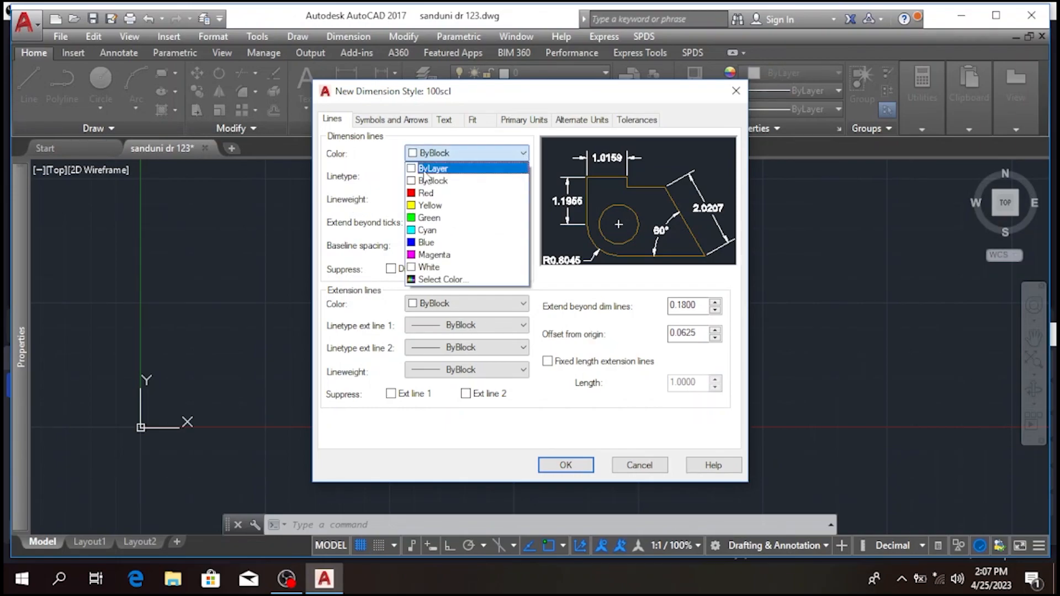
click(429, 178)
click(510, 175)
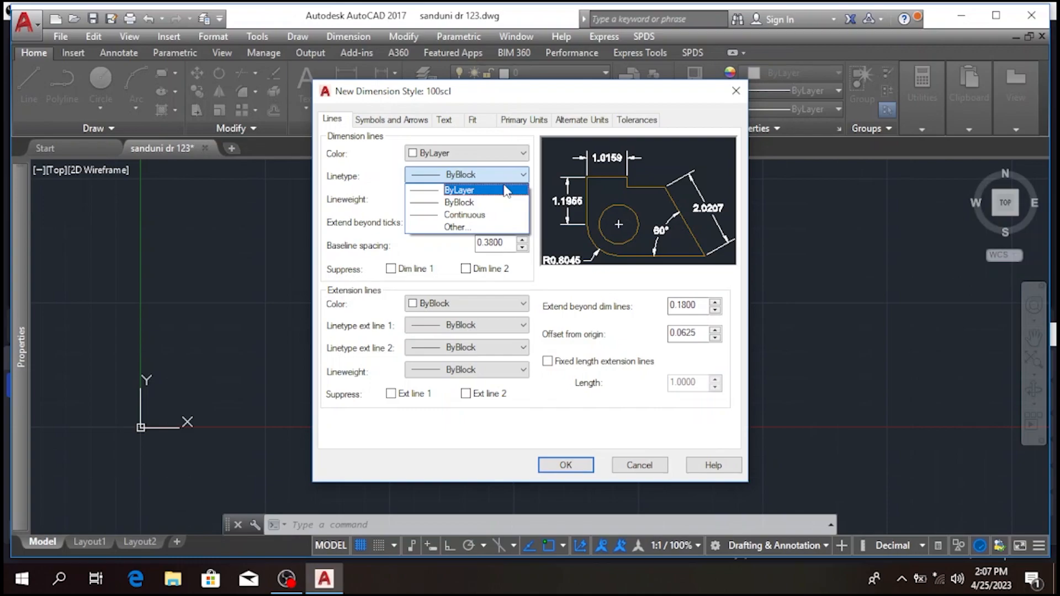
click(503, 191)
click(523, 197)
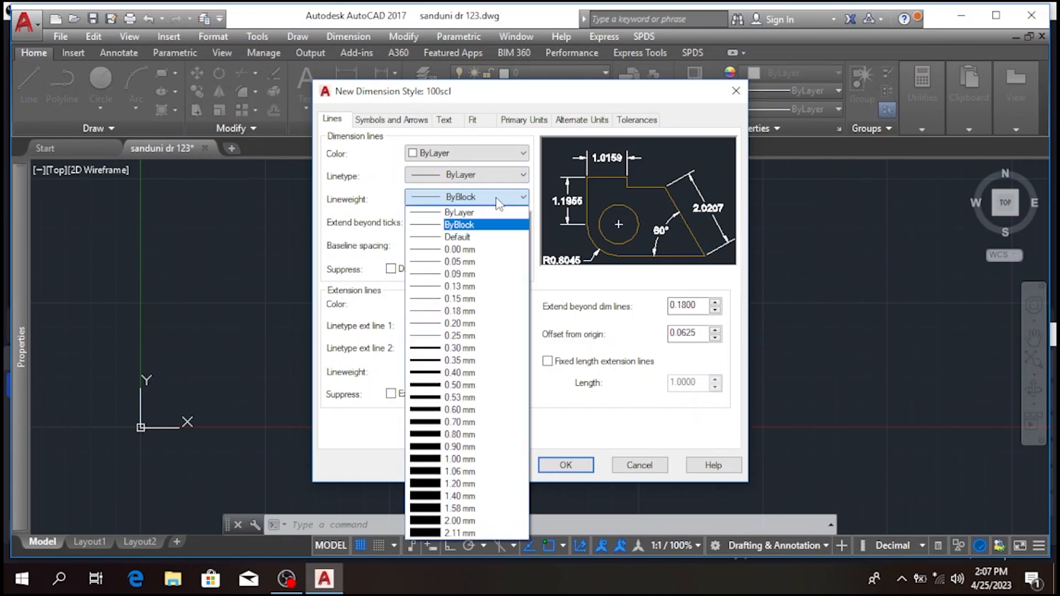
click(456, 213)
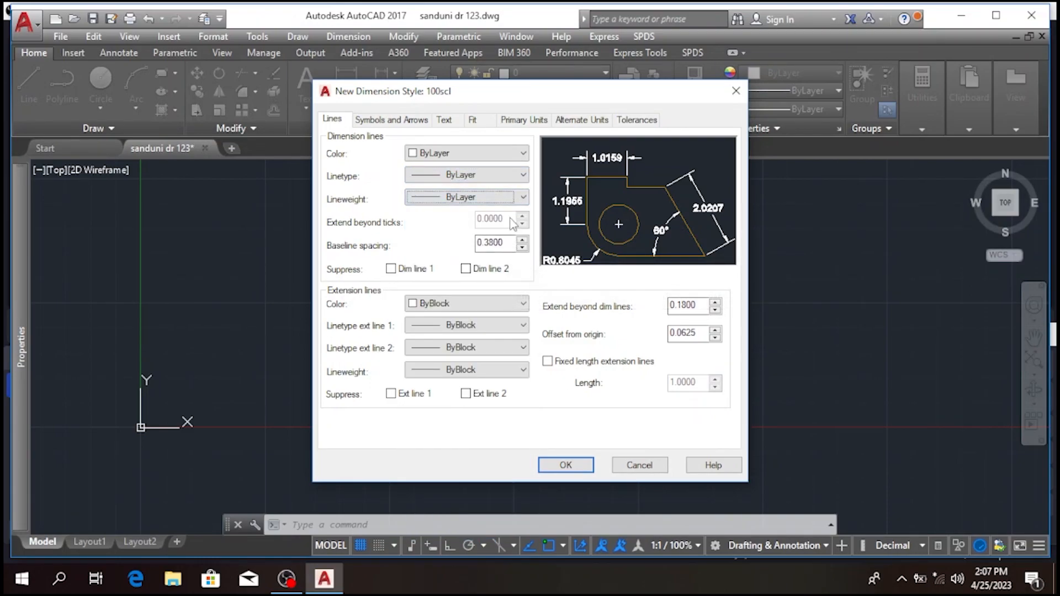
click(453, 157)
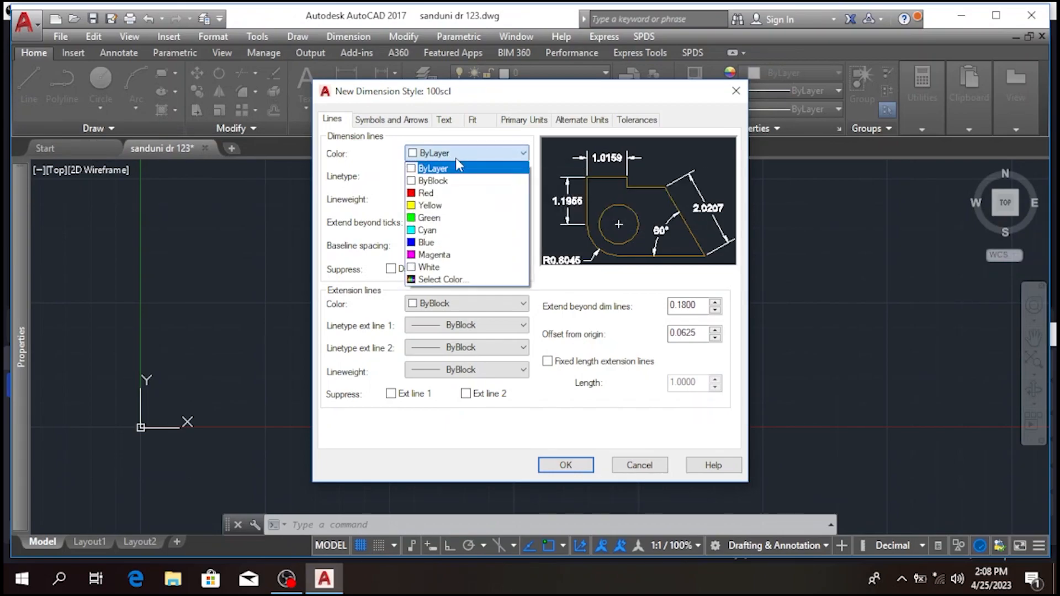
click(447, 168)
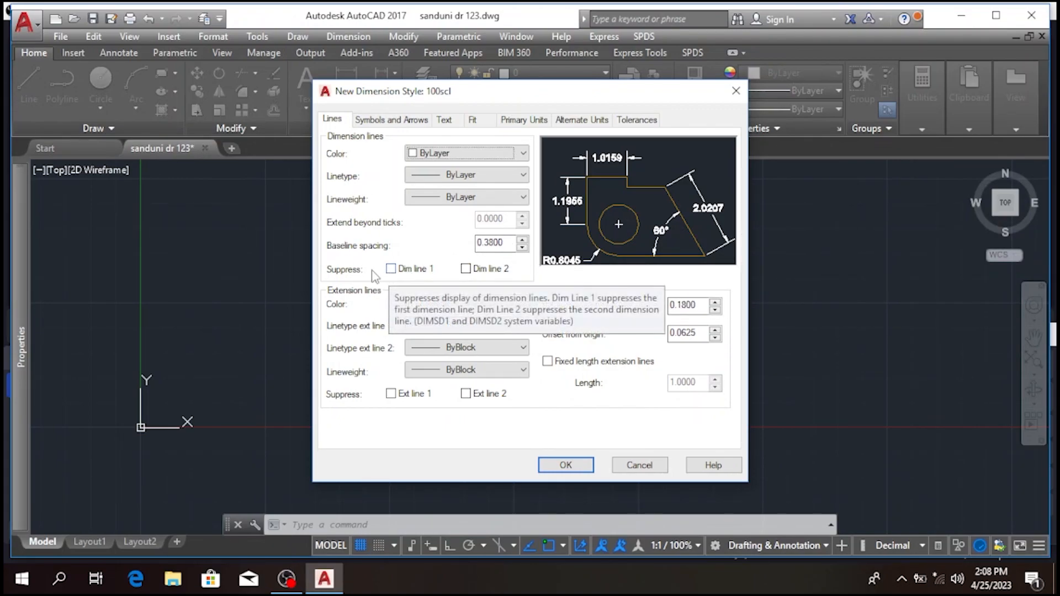
- Try suppressing Dim line 1 and Dim line 2, and turn both suppressions off again
click(392, 270)
click(466, 269)
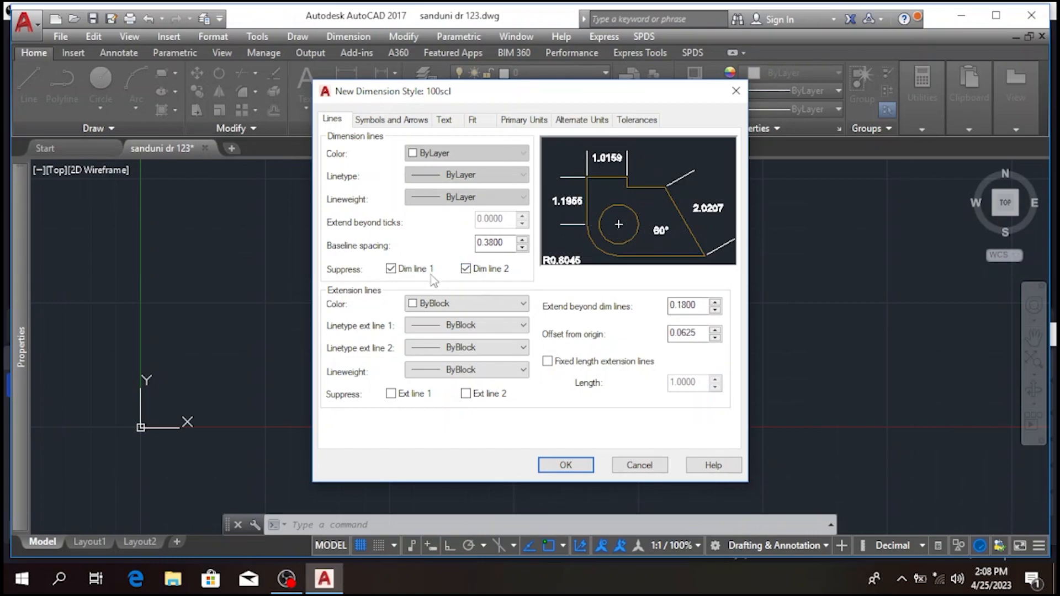
click(391, 269)
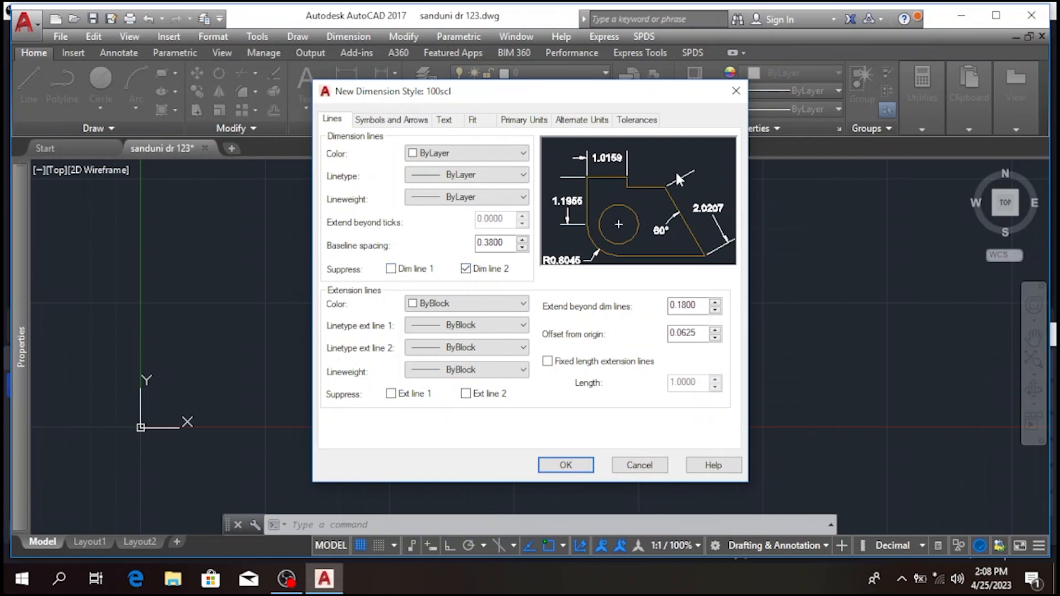
click(466, 269)
- Set the color, both extension linetypes and the lineweight of the extension lines to ByLayer
click(519, 306)
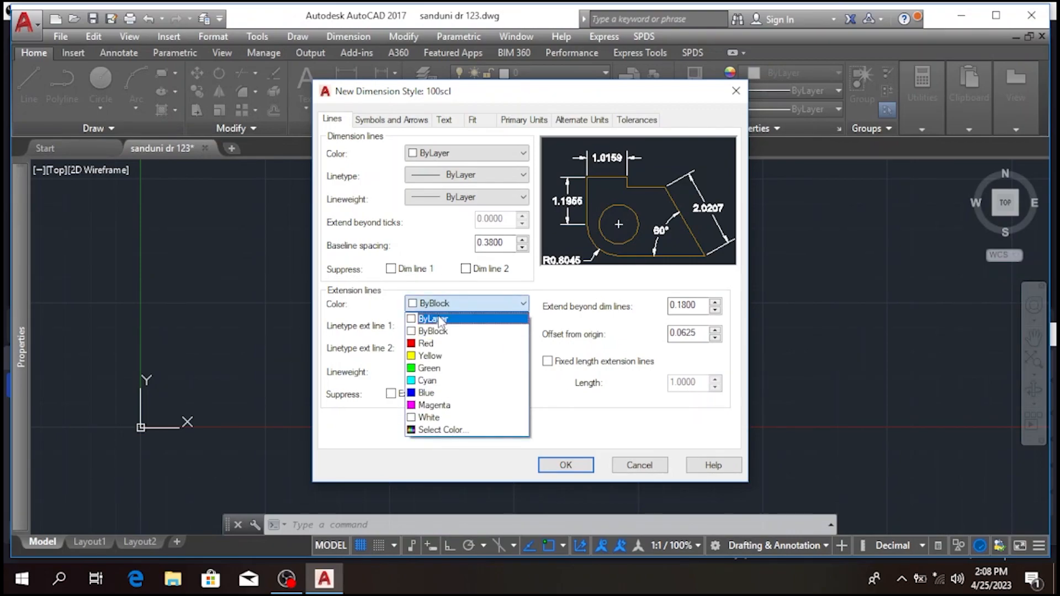
click(438, 319)
click(516, 326)
click(458, 340)
click(519, 347)
click(456, 363)
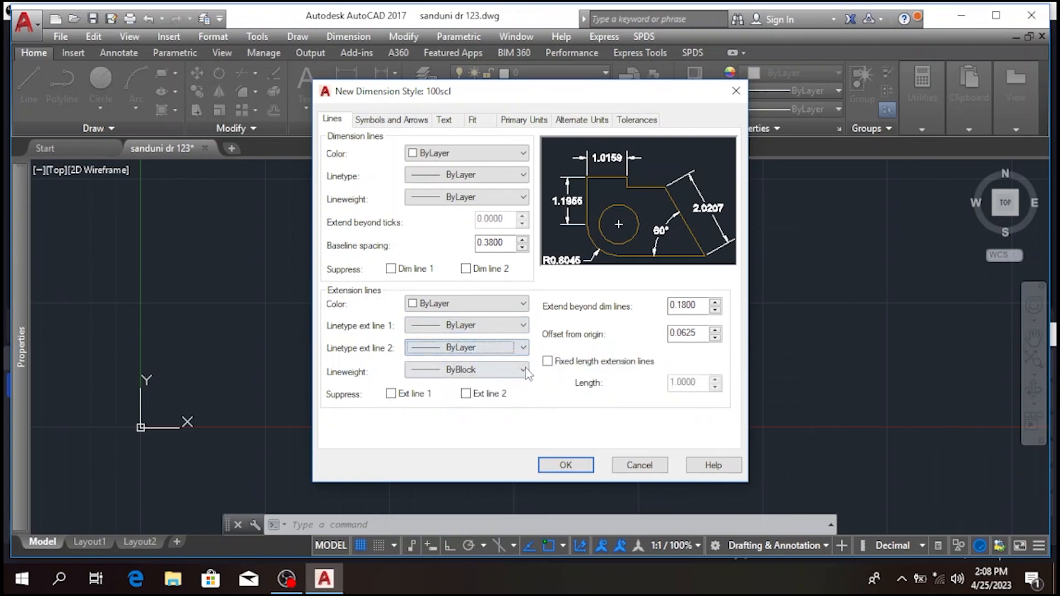
click(522, 372)
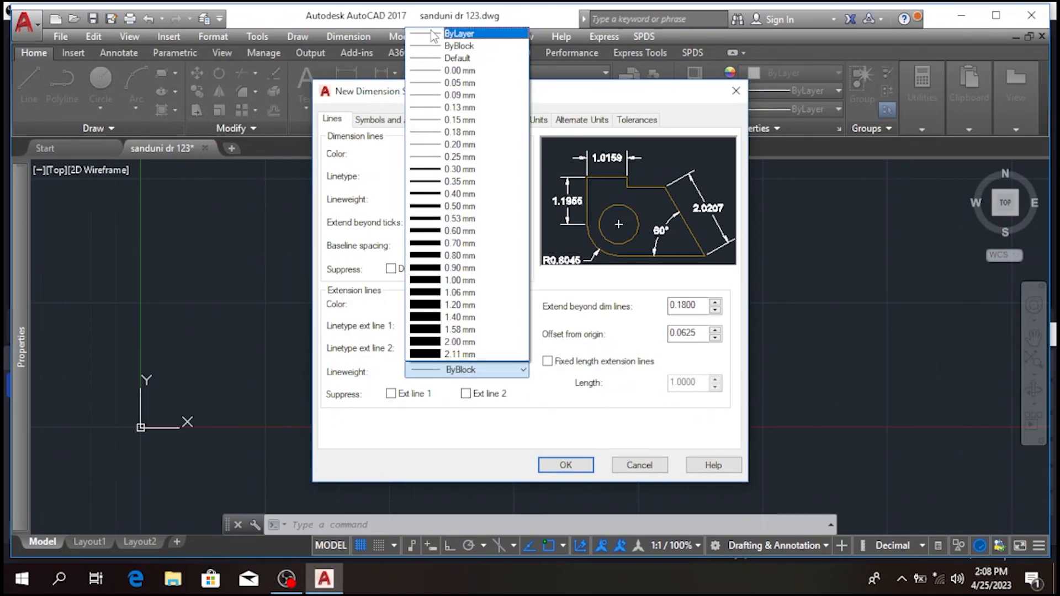
click(454, 34)
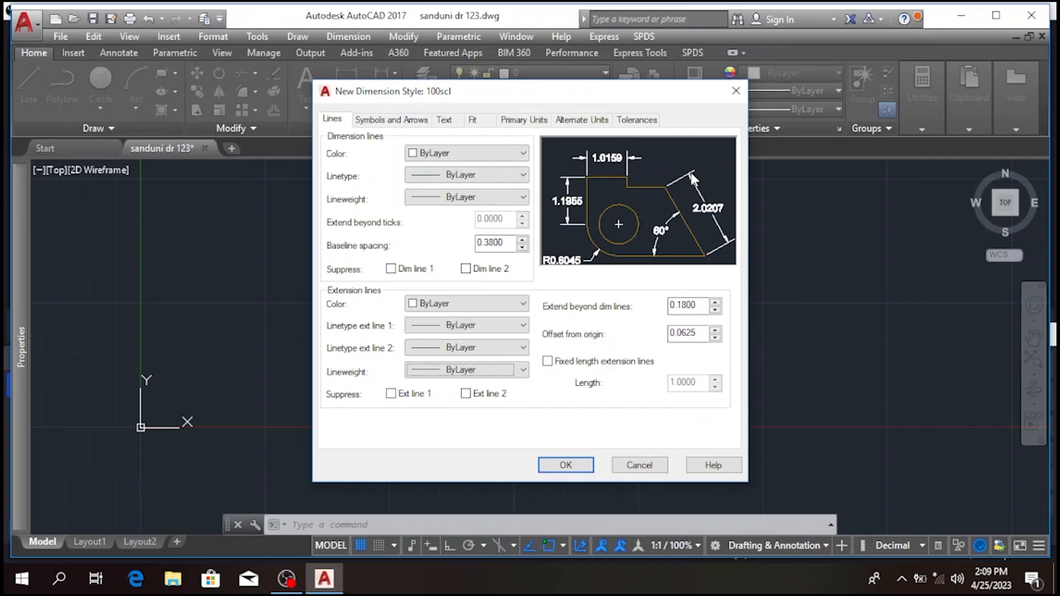
- Set the extension lines to extend 1 beyond dim lines with a 1 offset from origin, and enable fixed length extension lines
click(699, 304)
drag(699, 305, 670, 305)
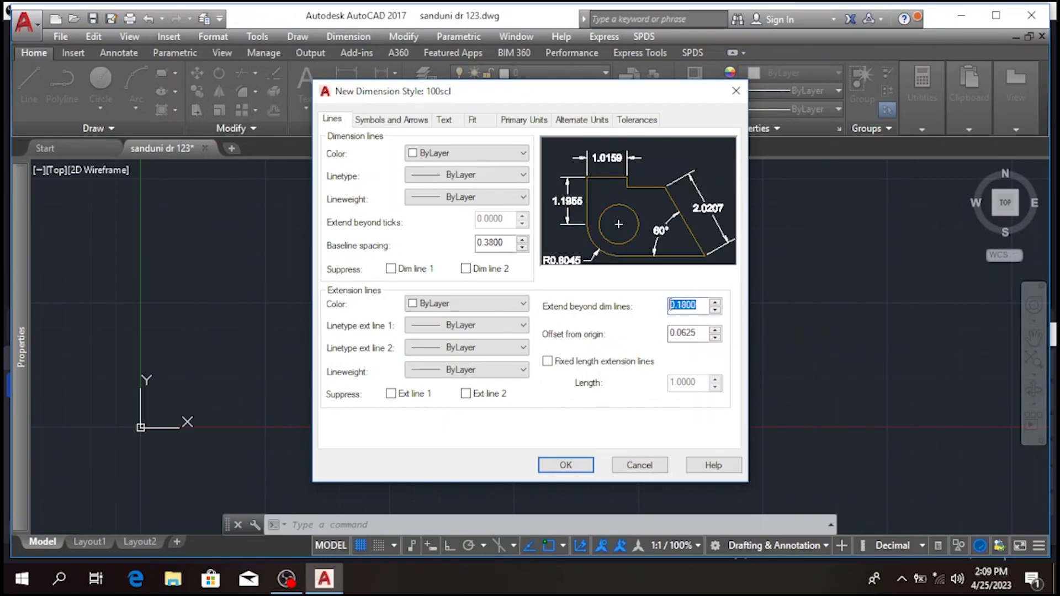
text(2)
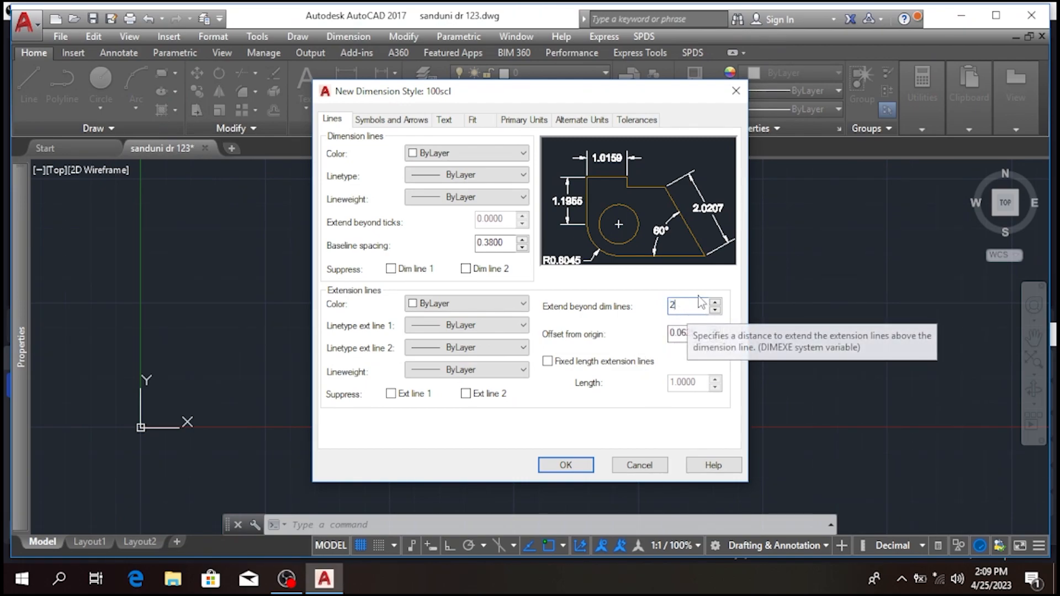
key(BackSpace)
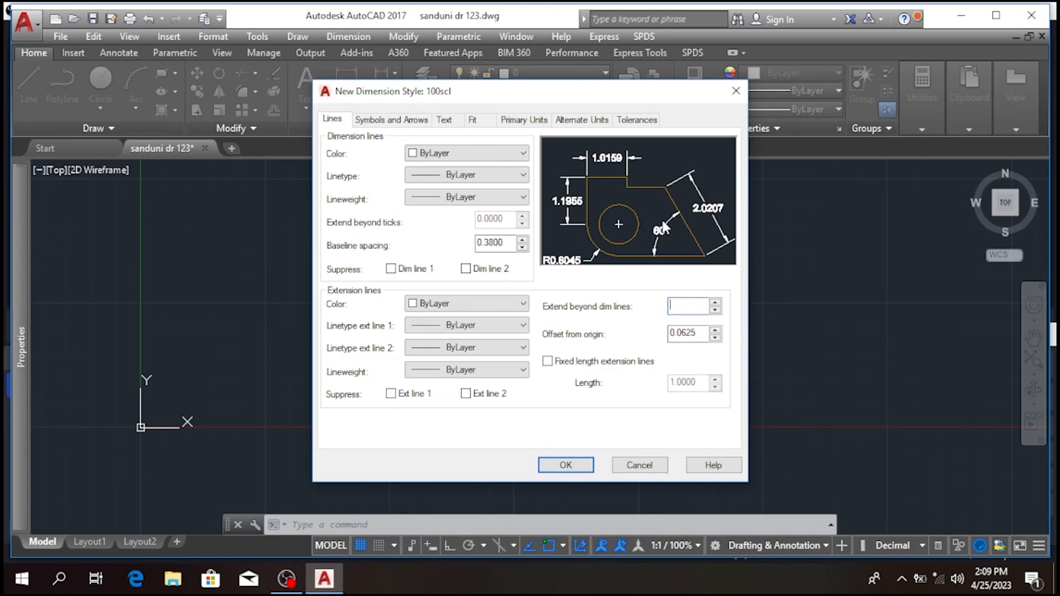
text(1)
key(Tab)
text(1)
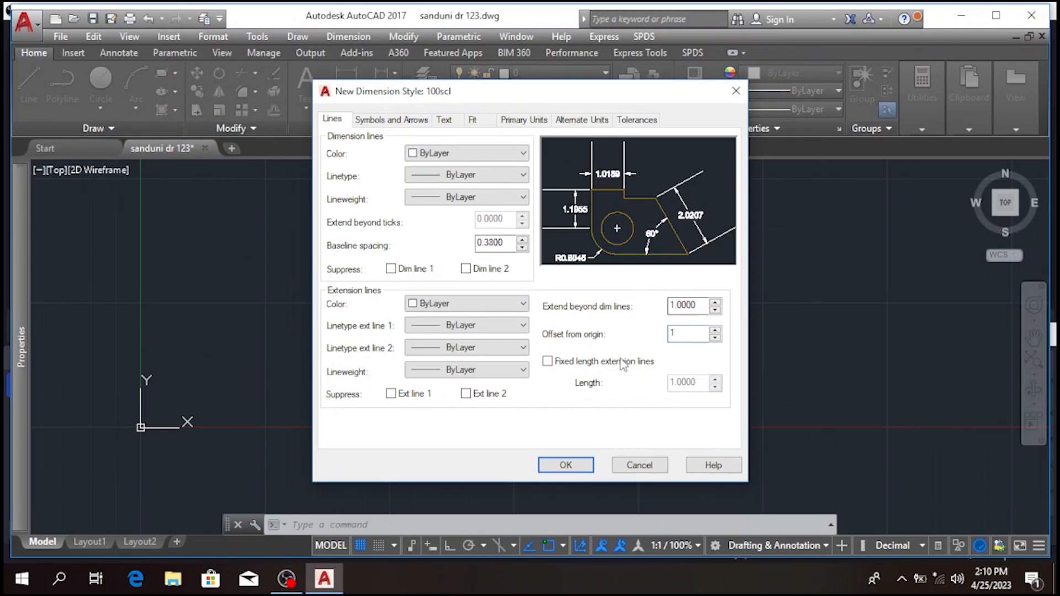
click(550, 366)
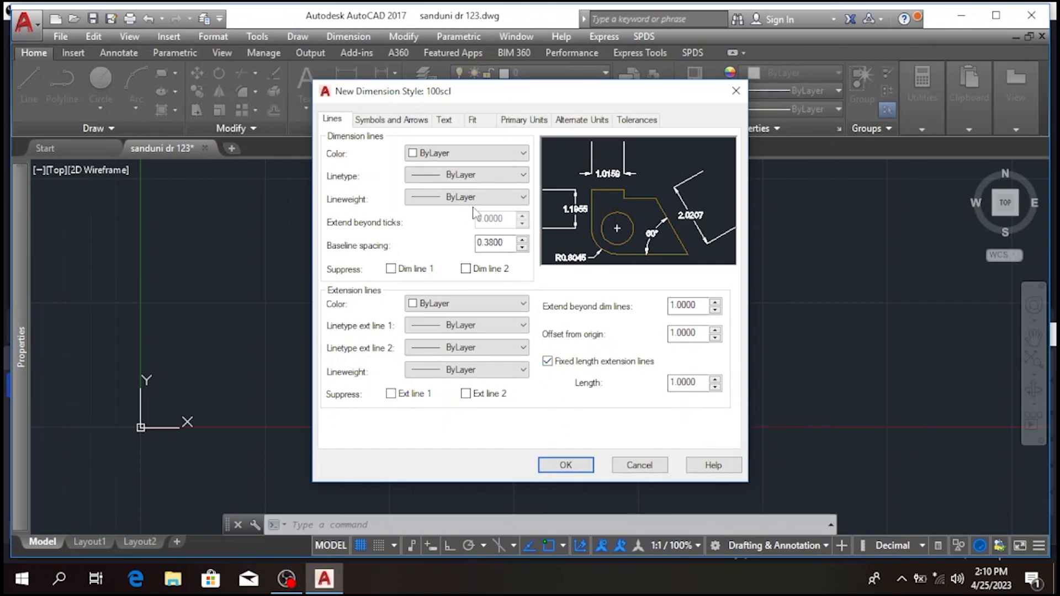
- Use Closed filled arrowheads for the first, second and leader arrows
click(385, 121)
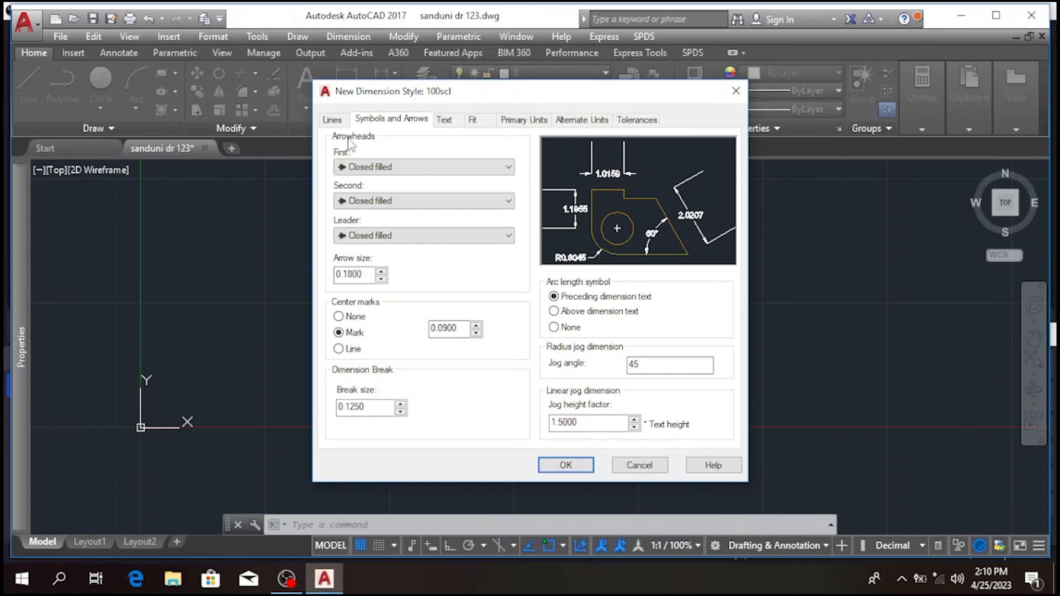
click(508, 168)
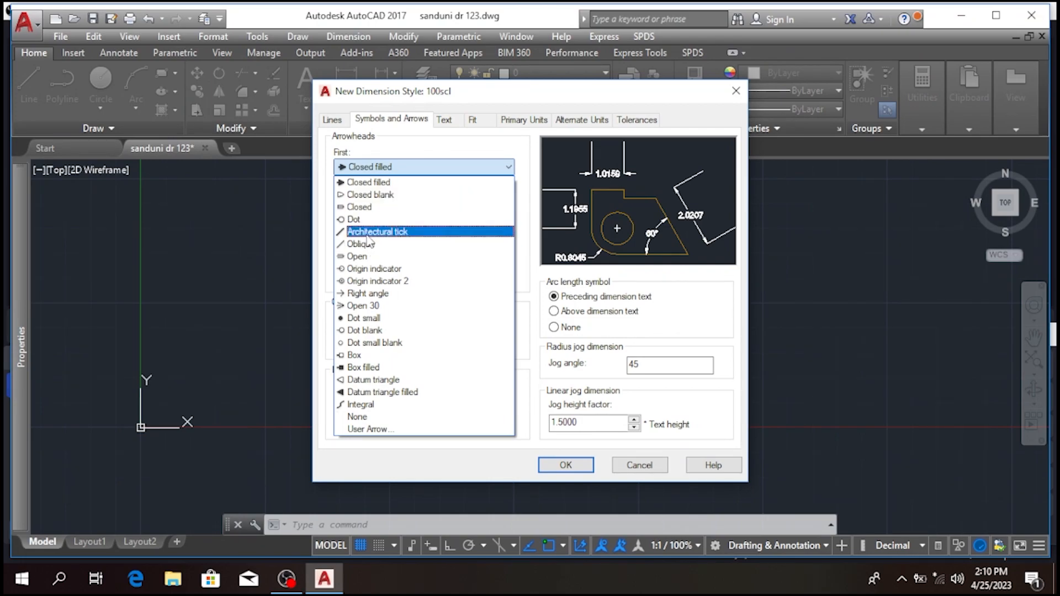
click(353, 183)
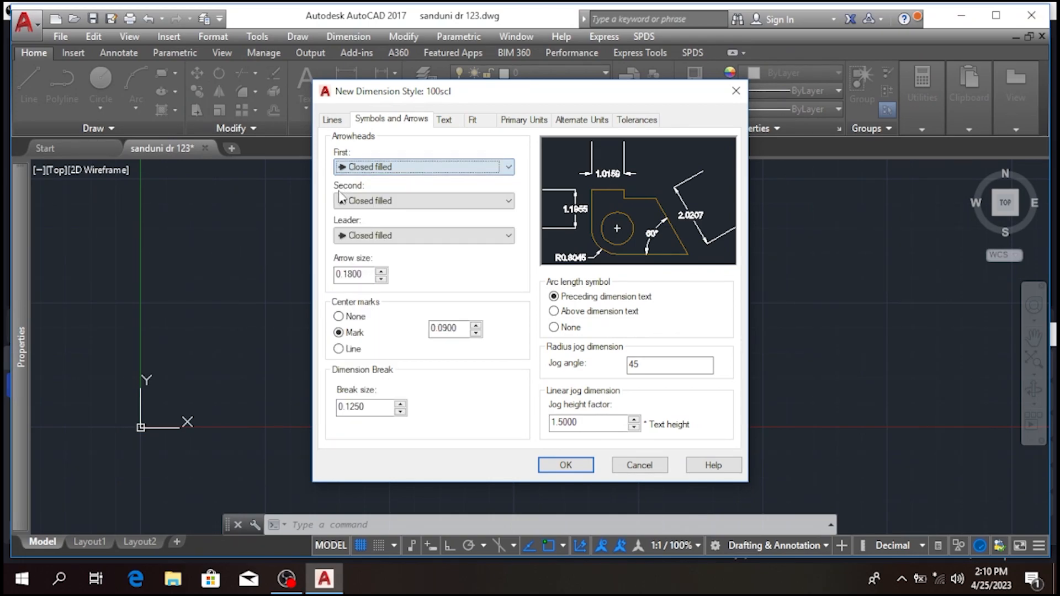
click(508, 201)
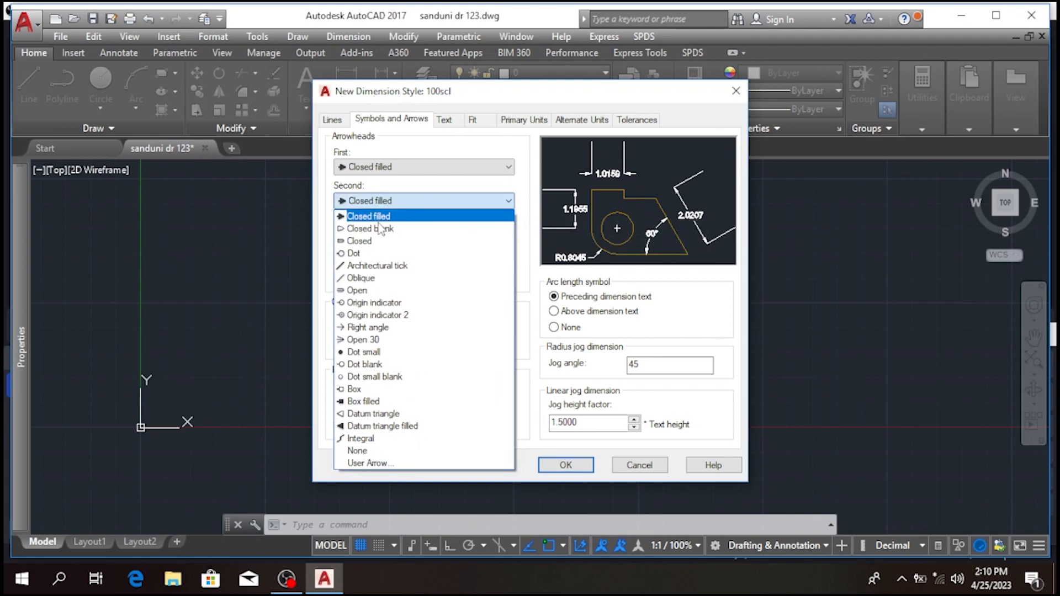
click(390, 217)
click(508, 236)
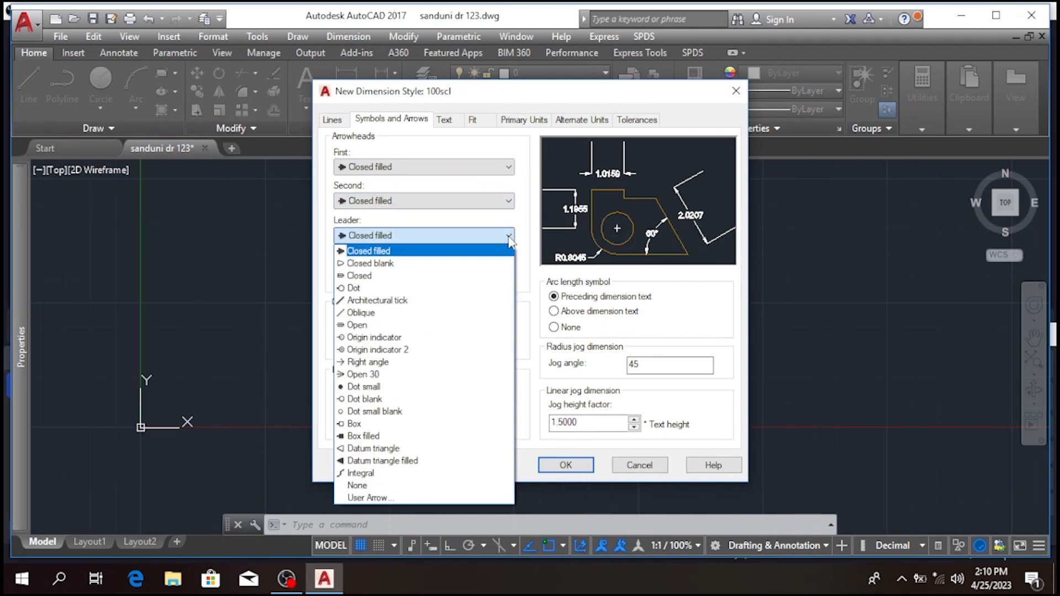
click(354, 239)
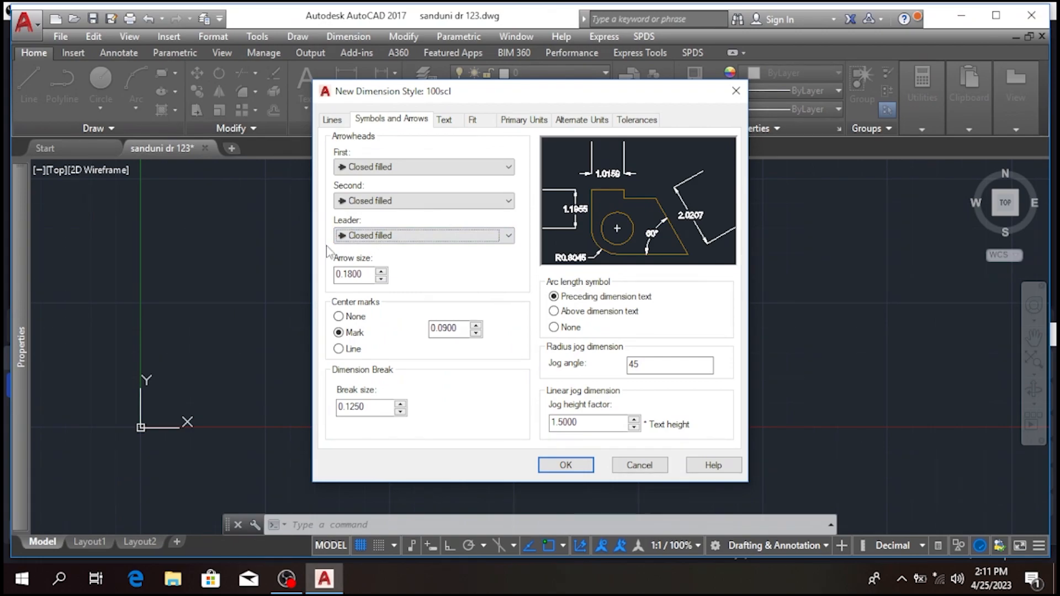
- Set the arrow size to 3
click(367, 274)
drag(366, 275, 291, 277)
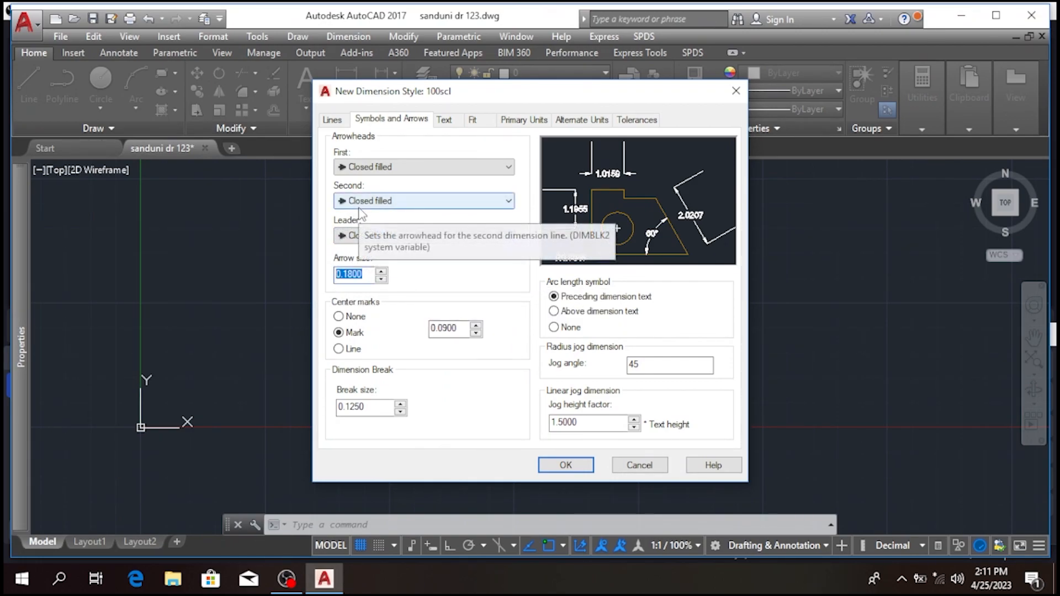
text(3)
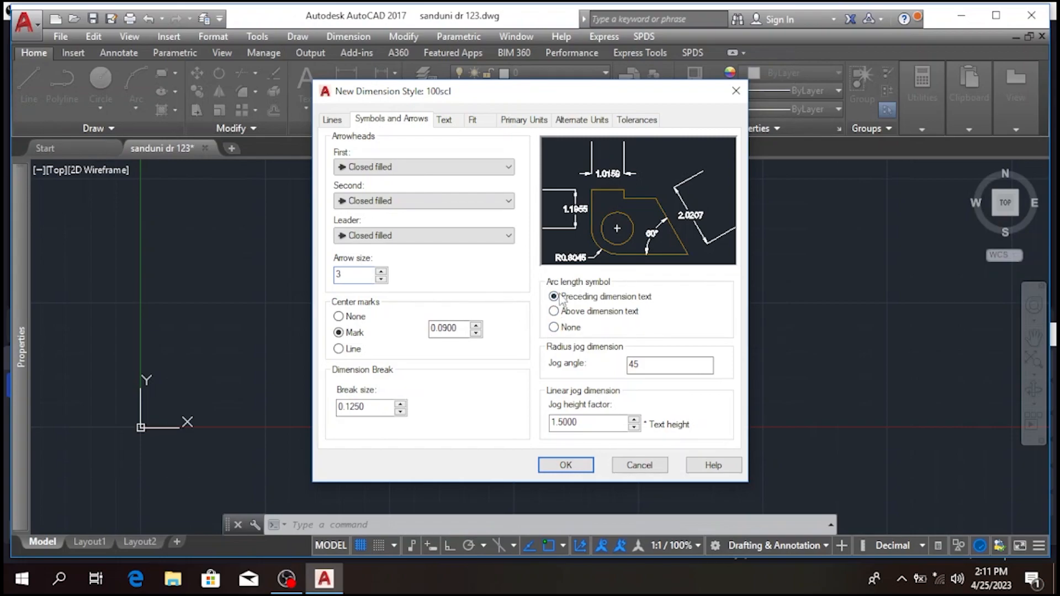
- Set the center mark size to 2 and the jog angle to 90, with the arc length symbol above dimension text
double_click(448, 328)
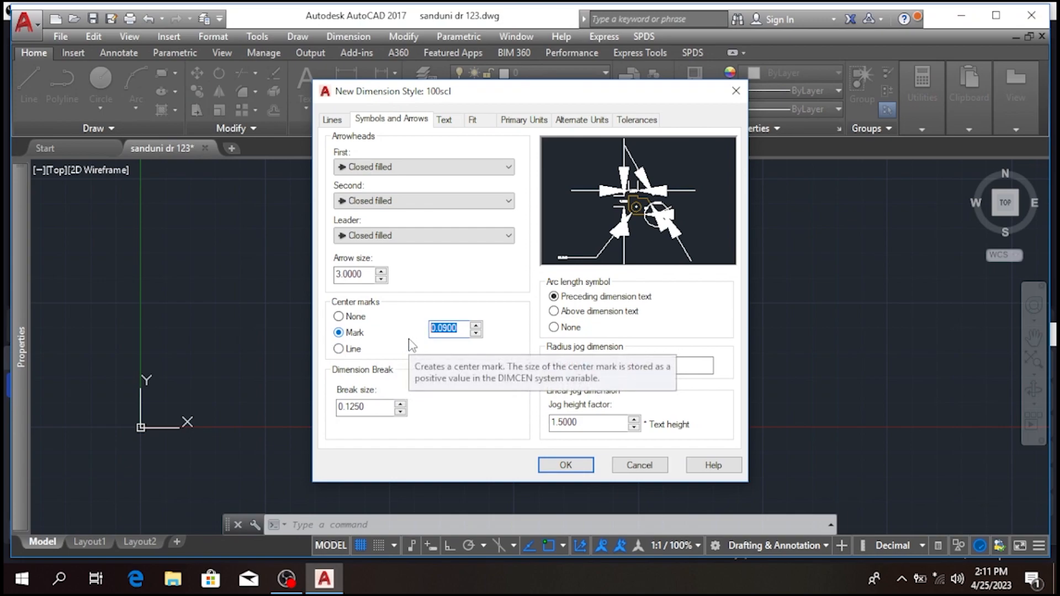
text(2)
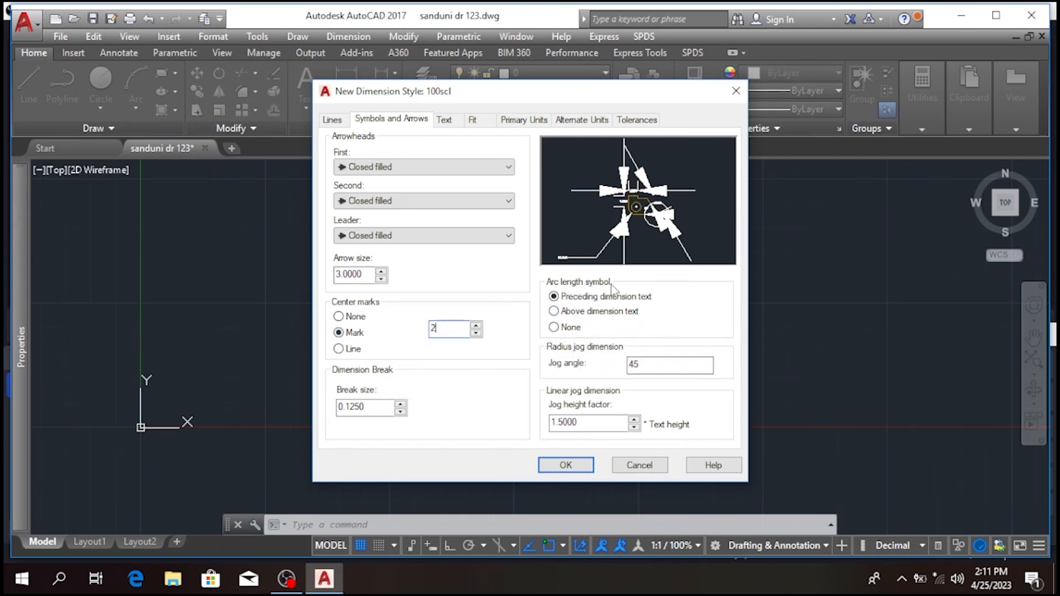
click(554, 313)
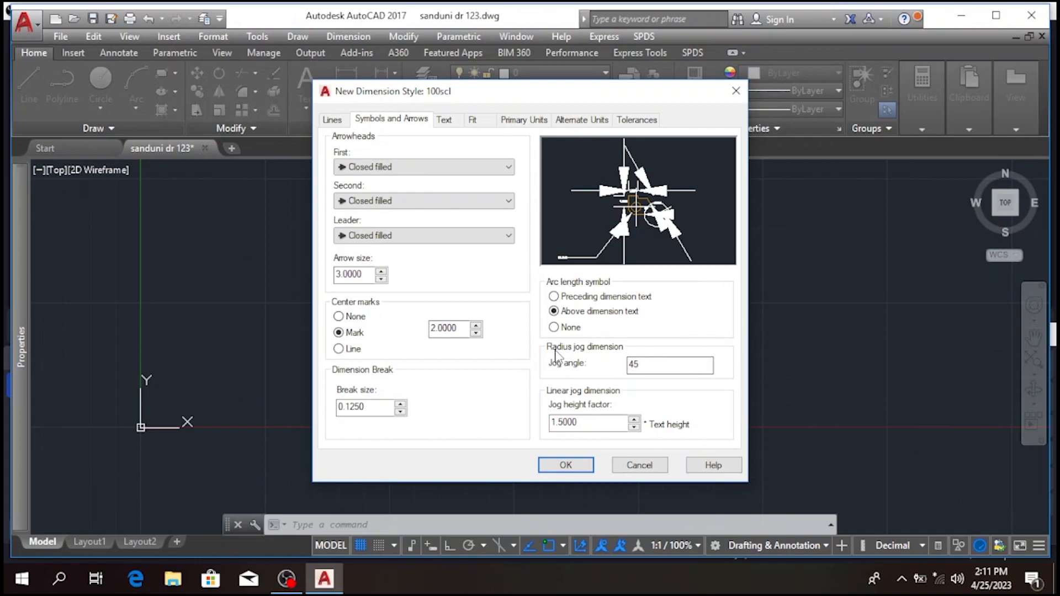
drag(646, 366, 469, 362)
text(90)
- Set the dimension text color to ByLayer
click(442, 123)
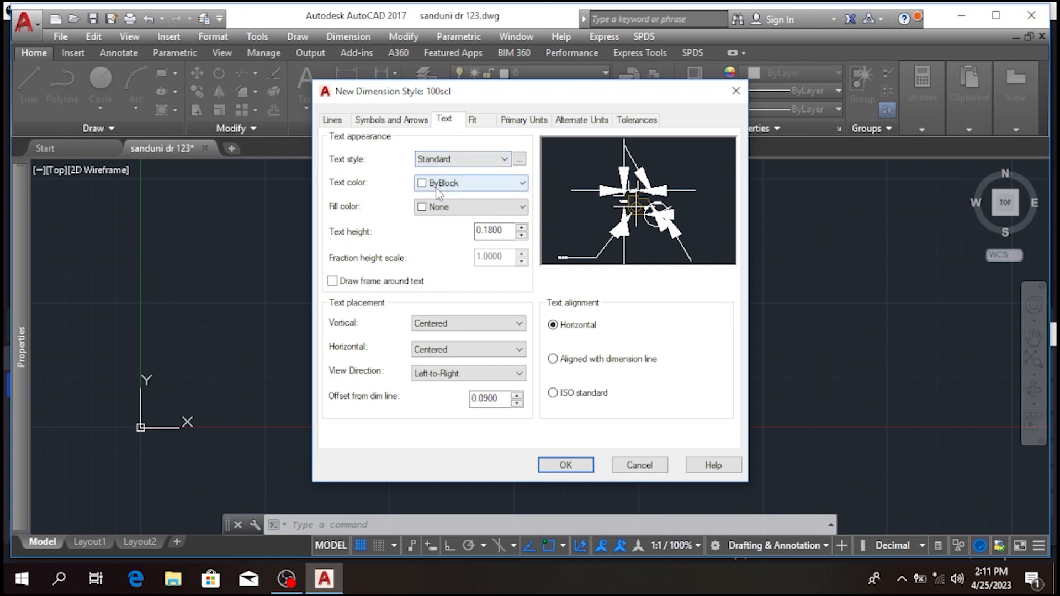
click(497, 185)
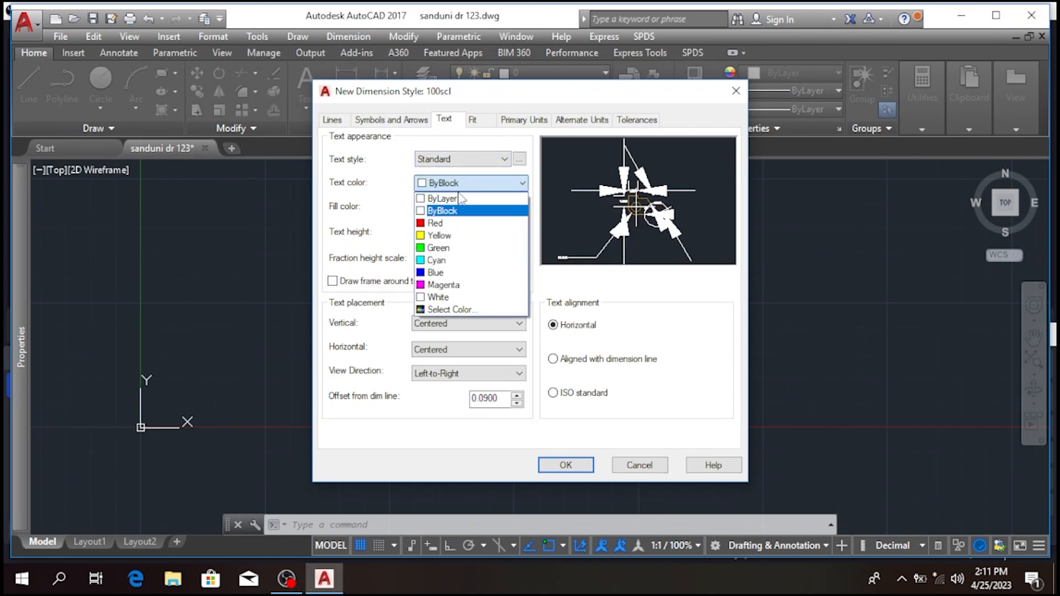
click(458, 199)
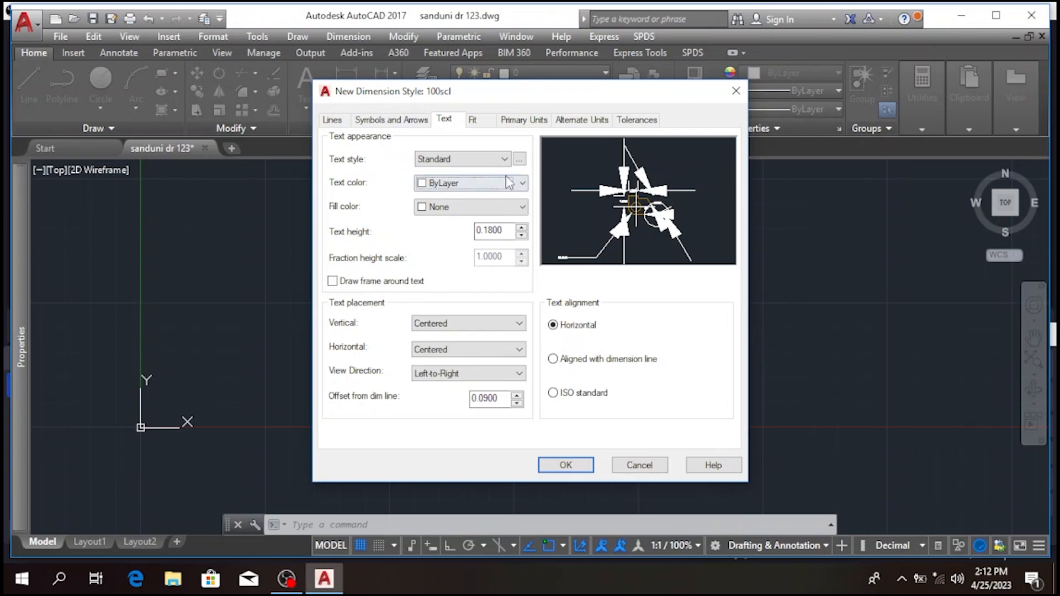
- Try ByLayer as the dimension text's fill color and return it to None
click(445, 212)
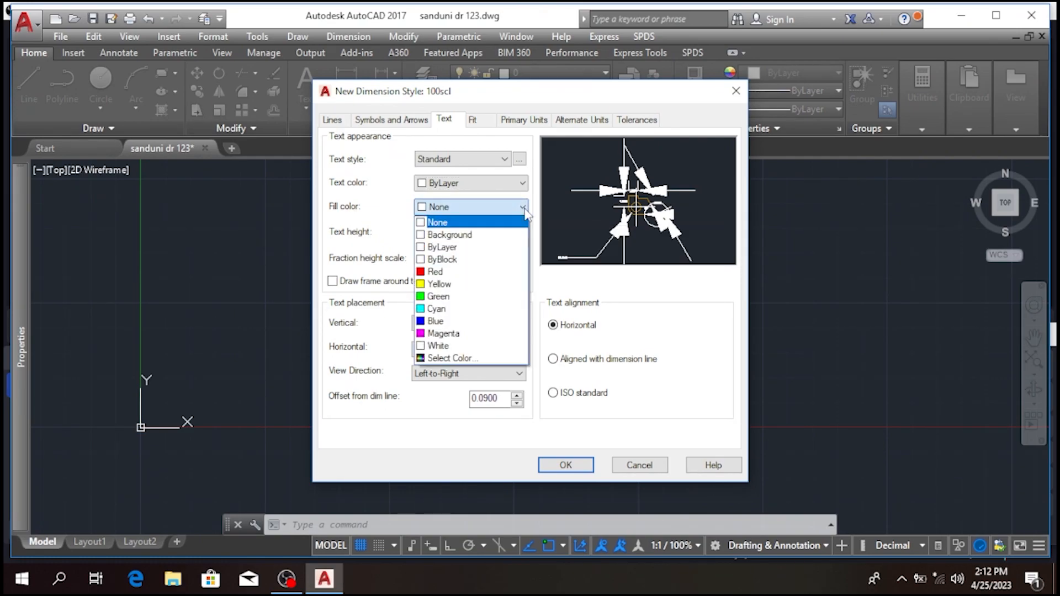
click(442, 247)
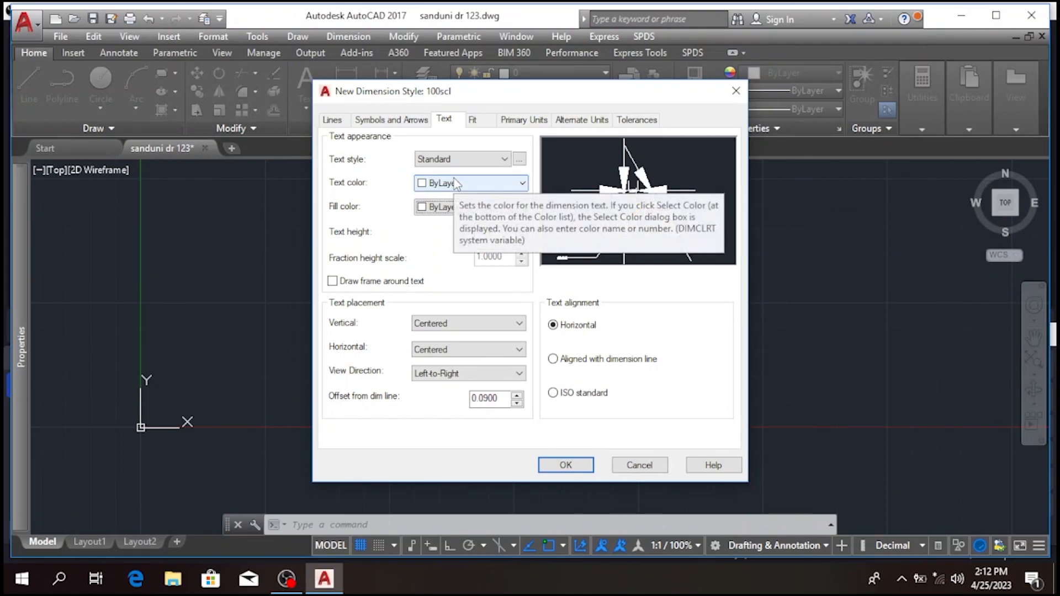
click(470, 207)
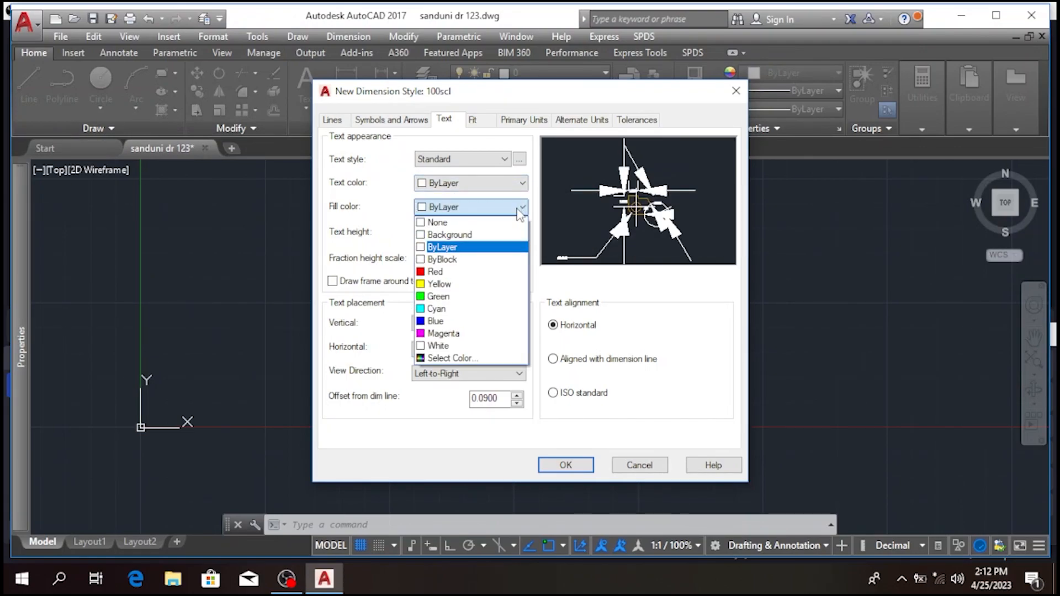
click(446, 224)
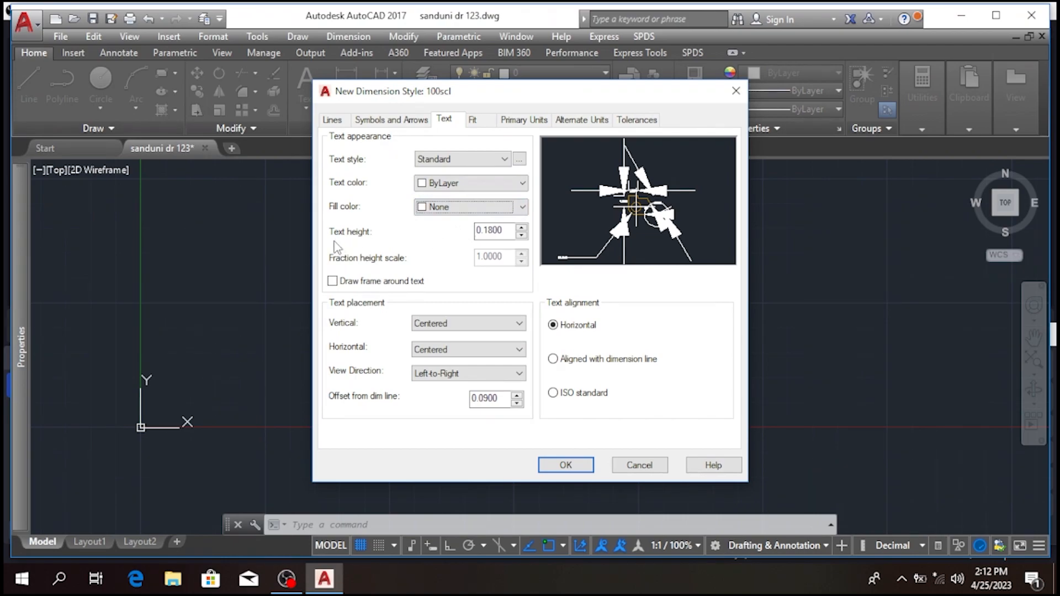
- Set the dimension text height to 2 and place the text above and aligned with the dimension line
double_click(508, 231)
text(2)
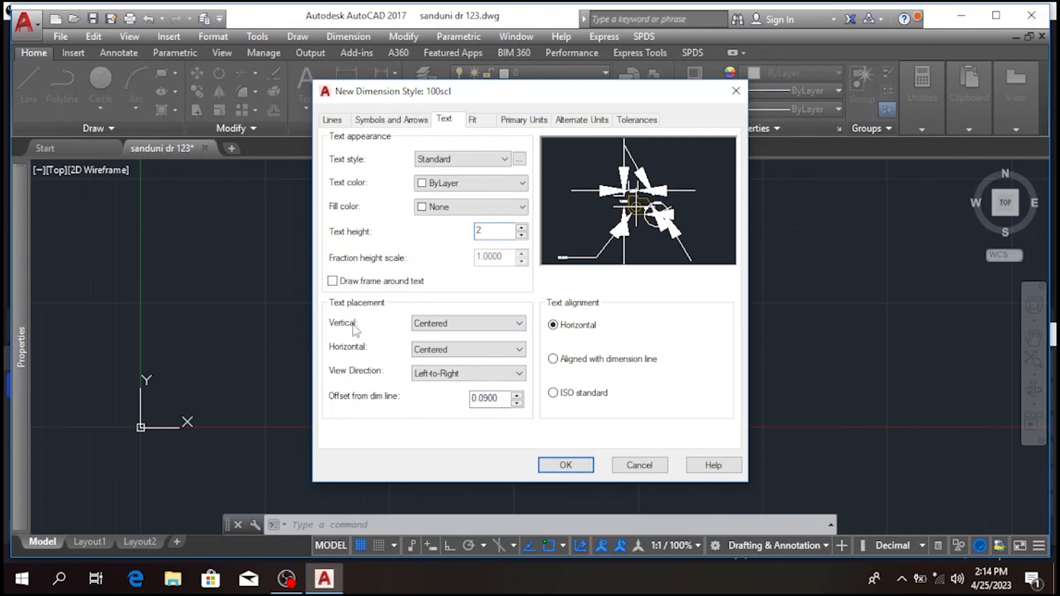
click(472, 324)
click(445, 345)
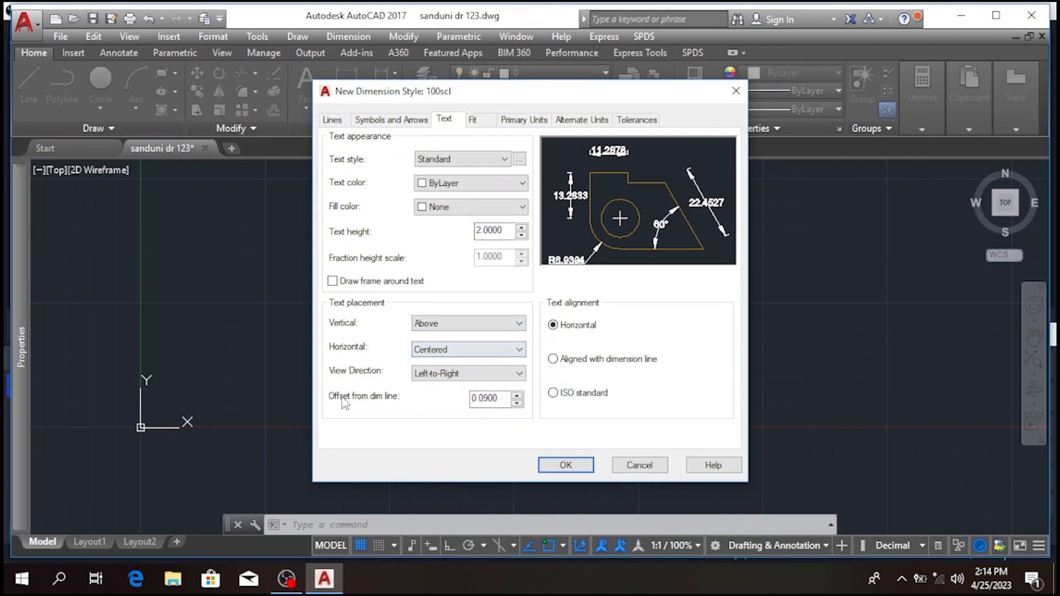
click(554, 359)
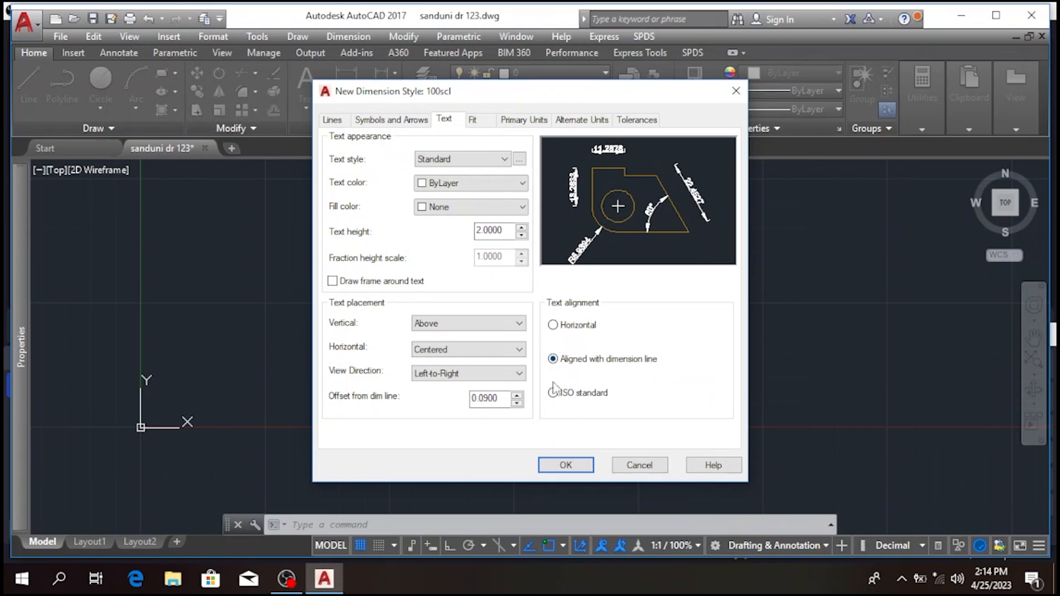
- Set the overall scale for the dimension features to 100
click(475, 125)
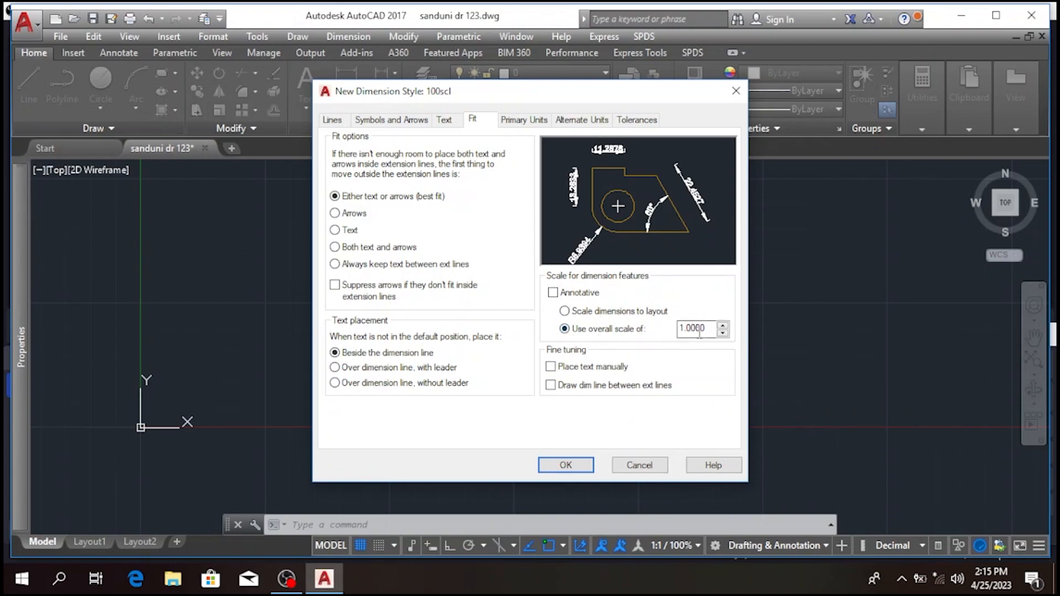
drag(708, 330, 613, 333)
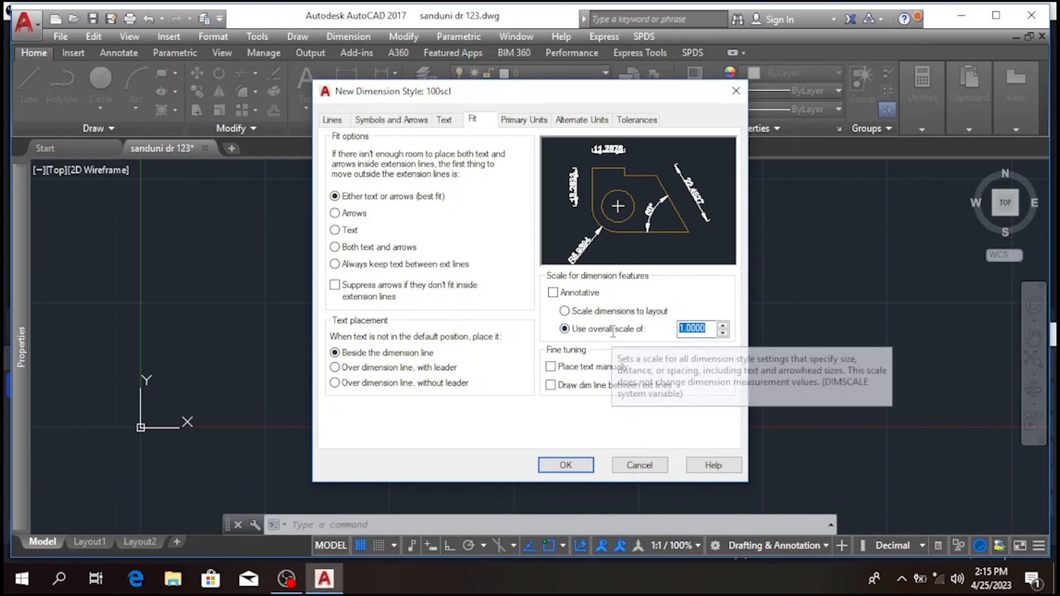
text(100)
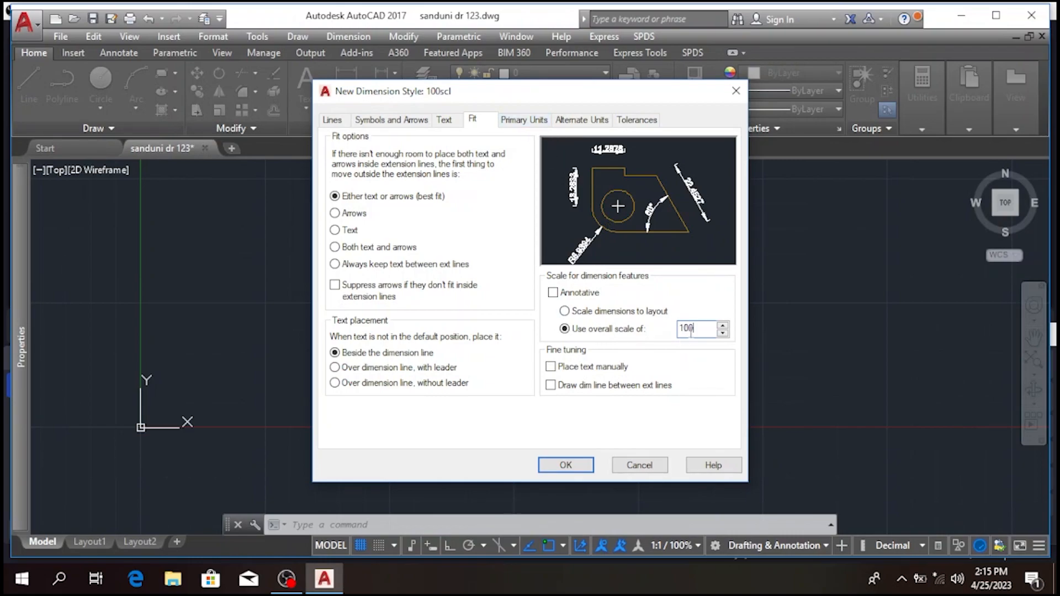
- Use the Decimal unit format with a precision of 0 for the linear dimensions
click(505, 121)
click(519, 152)
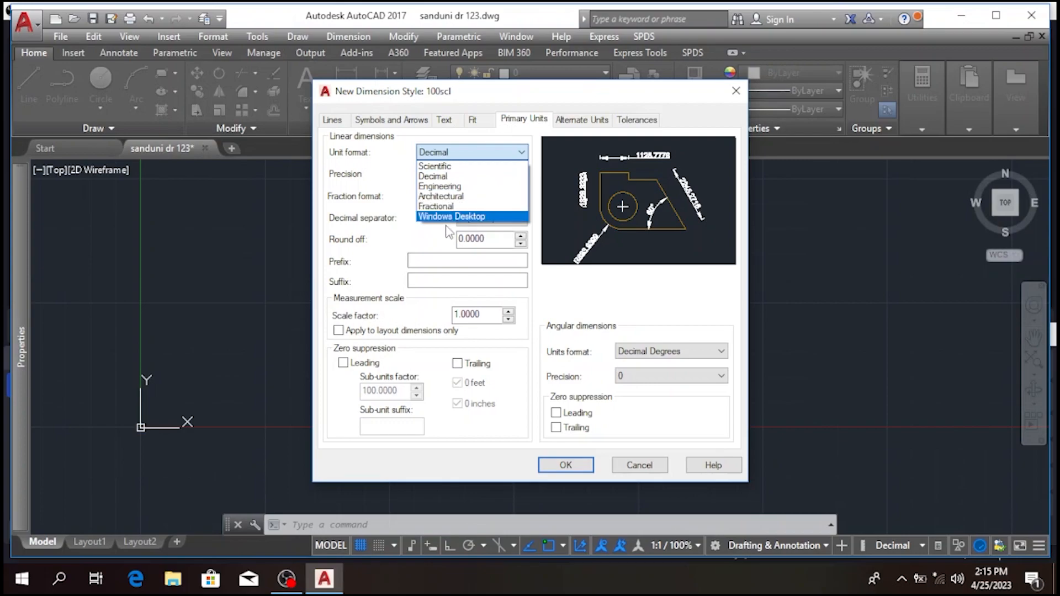
click(438, 177)
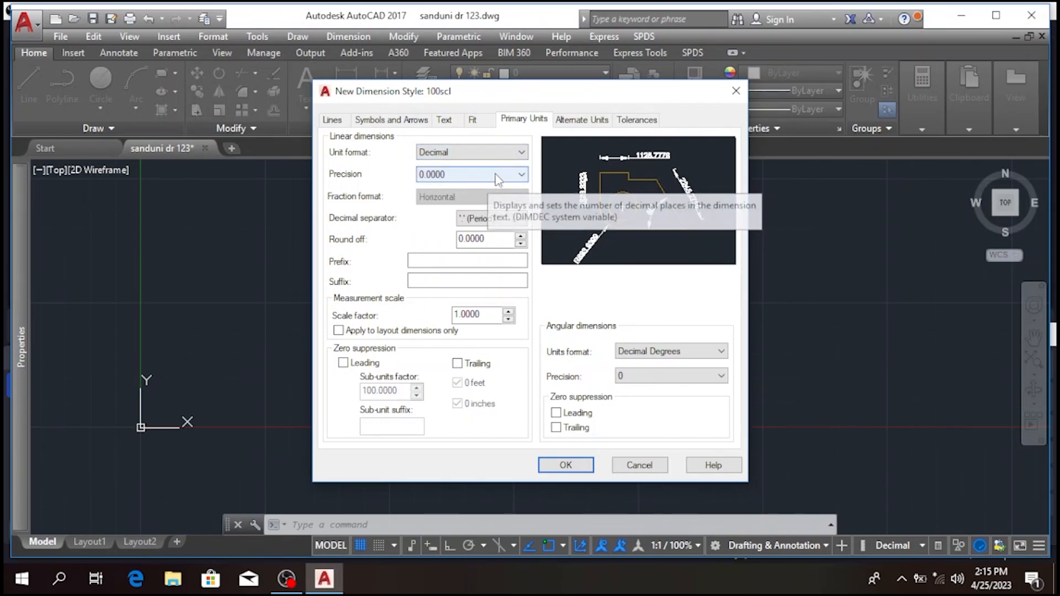
click(521, 175)
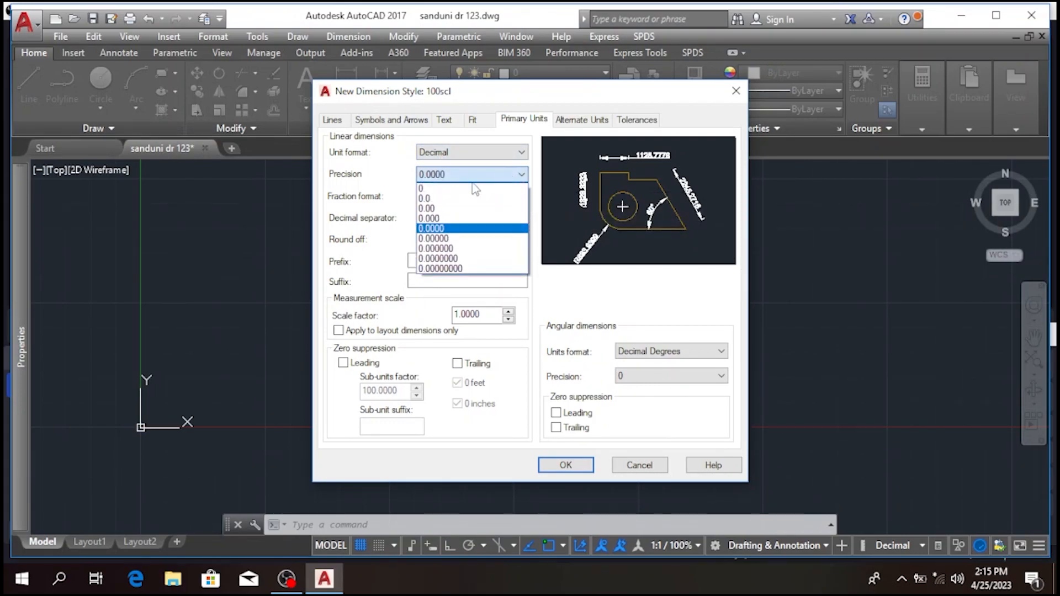
click(434, 189)
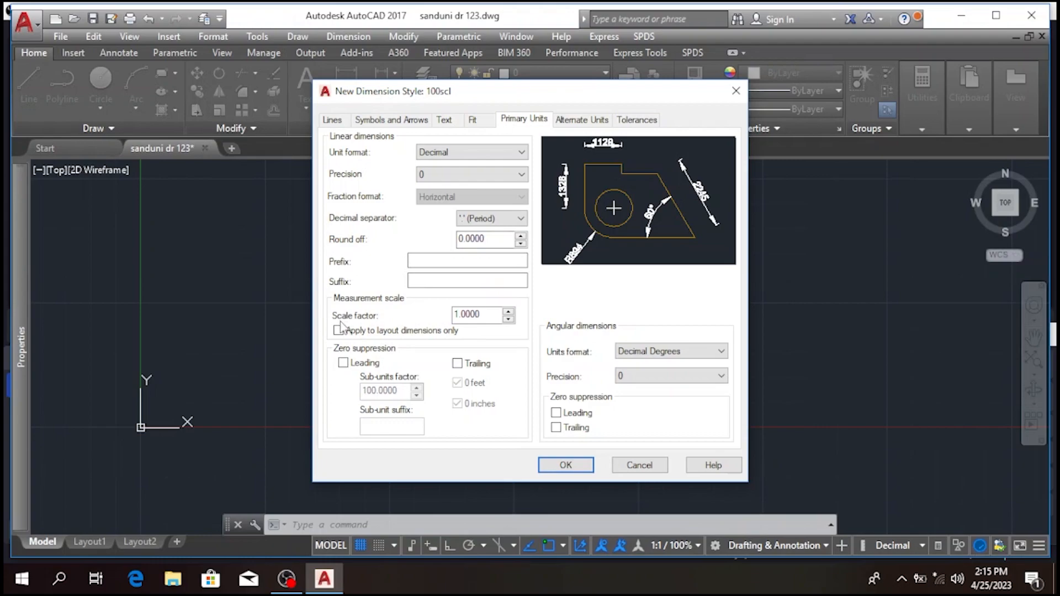
- Set the measurement scale factor to 1 and accept the new dimension style's settings
double_click(494, 313)
text(1)
click(473, 120)
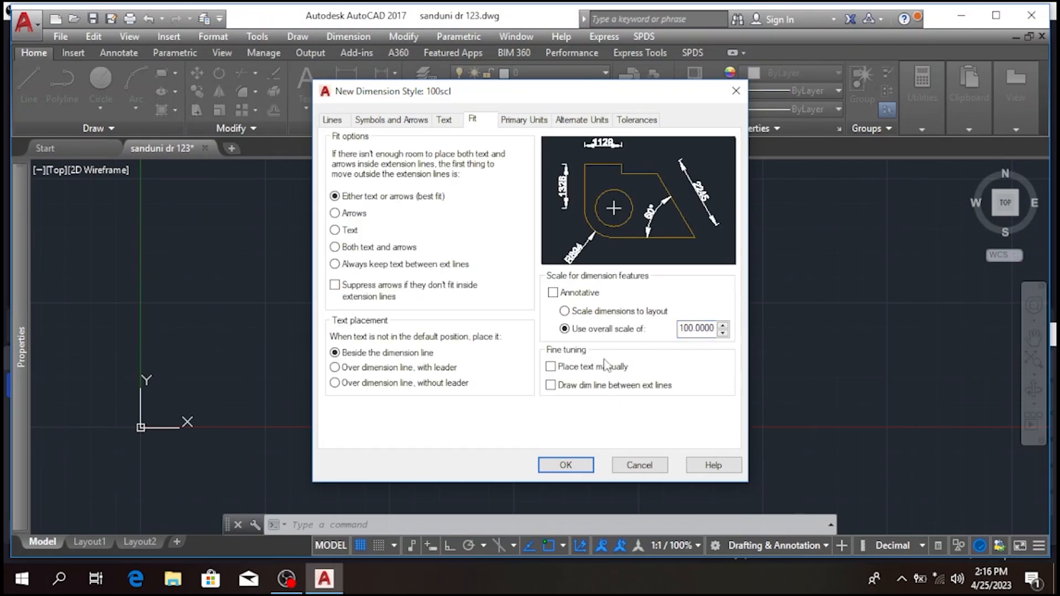
click(507, 125)
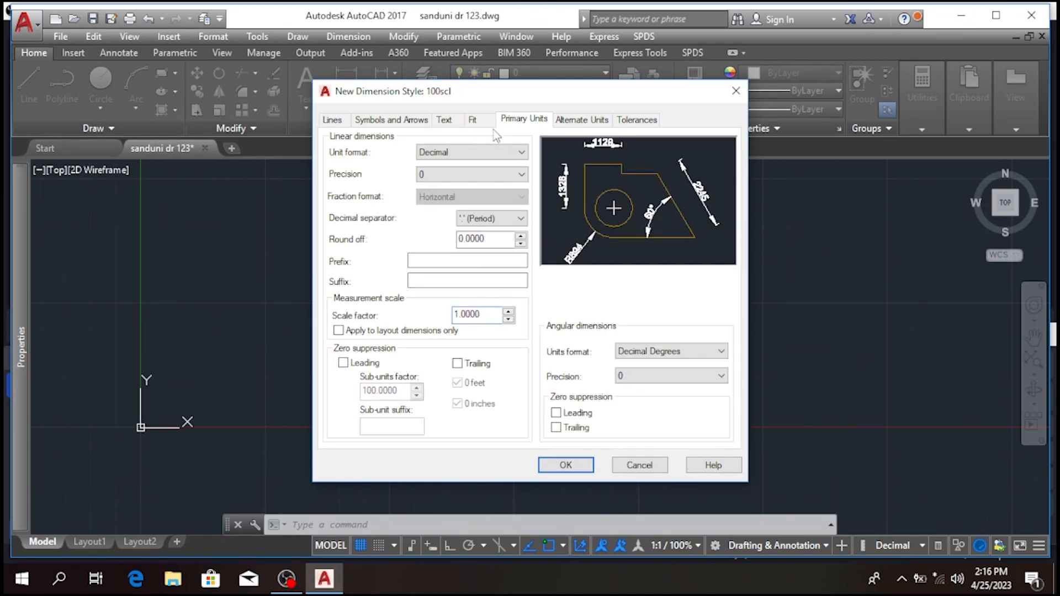
double_click(485, 316)
text(1)
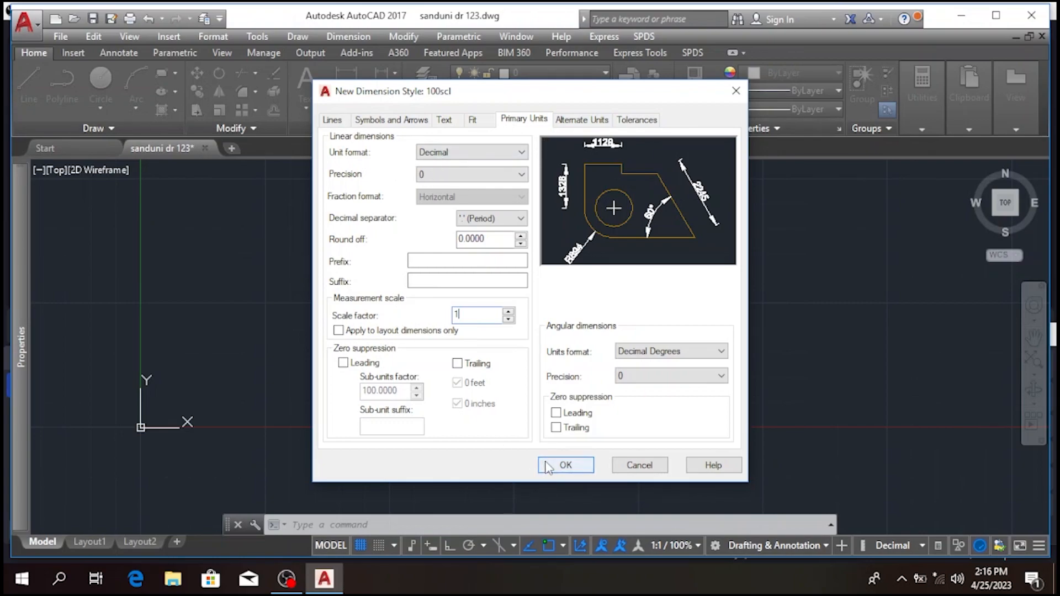
click(561, 471)
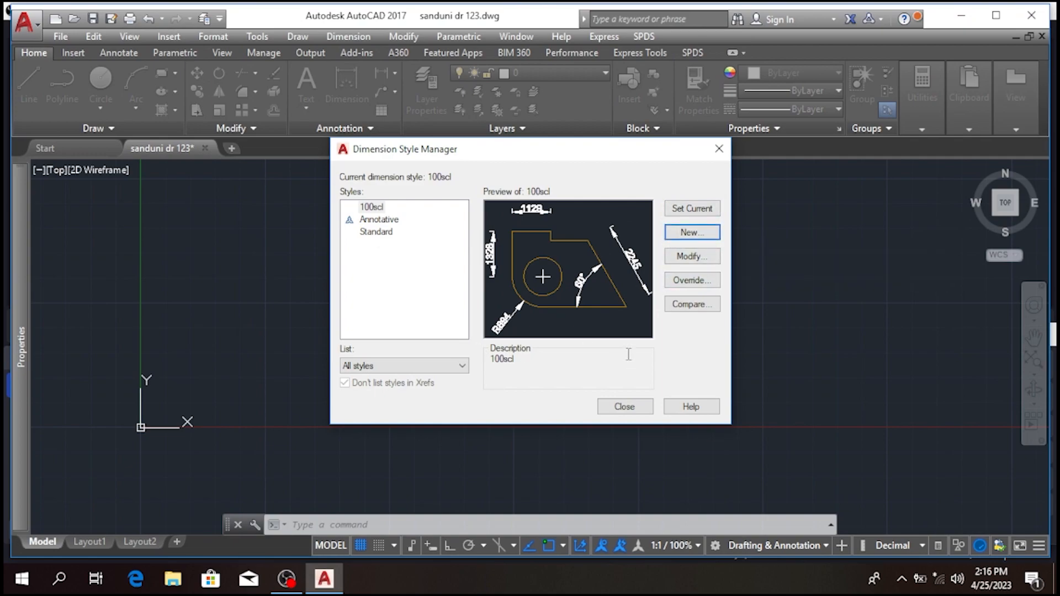
- Make 100scl the current dimension style and close the Dimension Style Manager
click(675, 212)
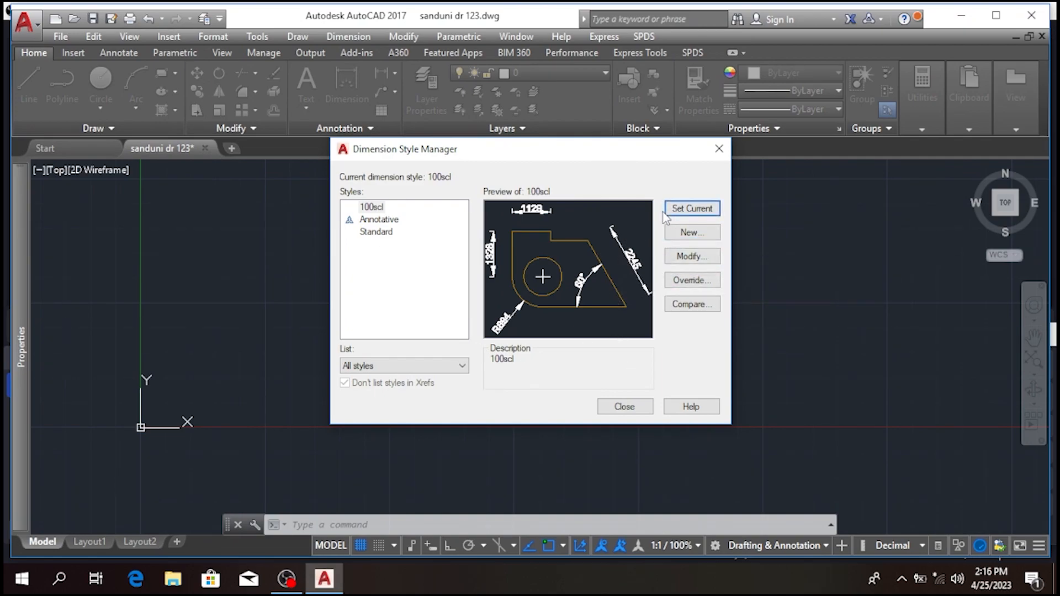
click(617, 408)
click(20, 84)
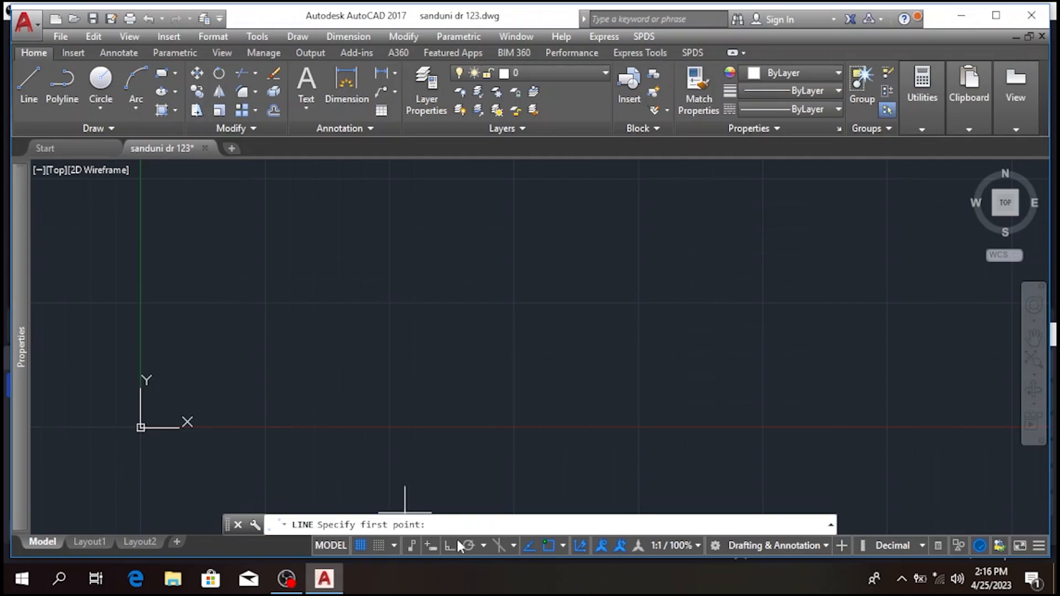
click(216, 319)
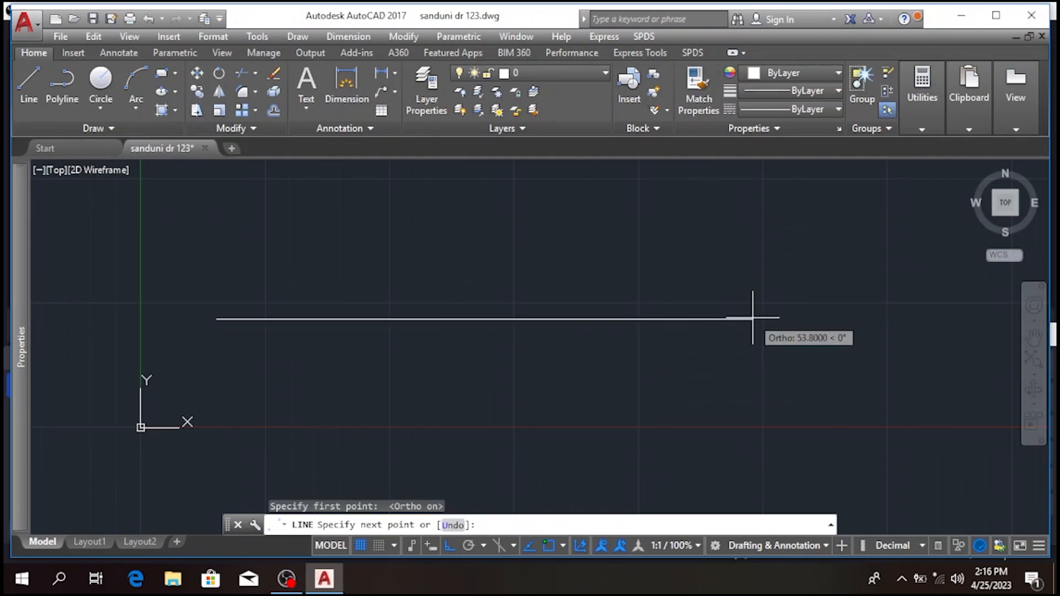
key(Escape)
- Draw a horizontal line 8000 long, starting near the origin and running along the positive X direction
click(22, 93)
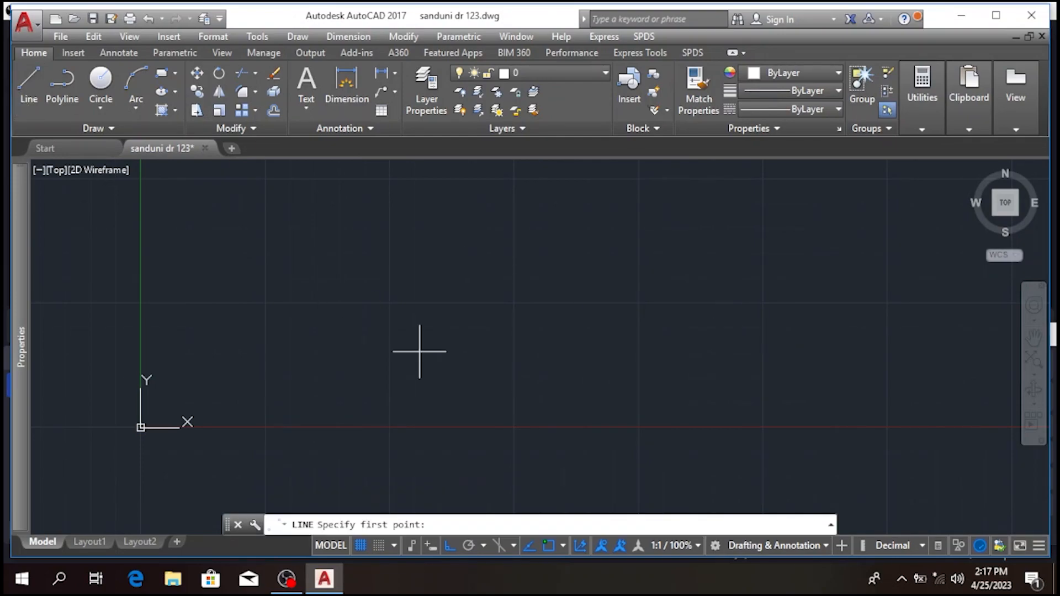
click(243, 363)
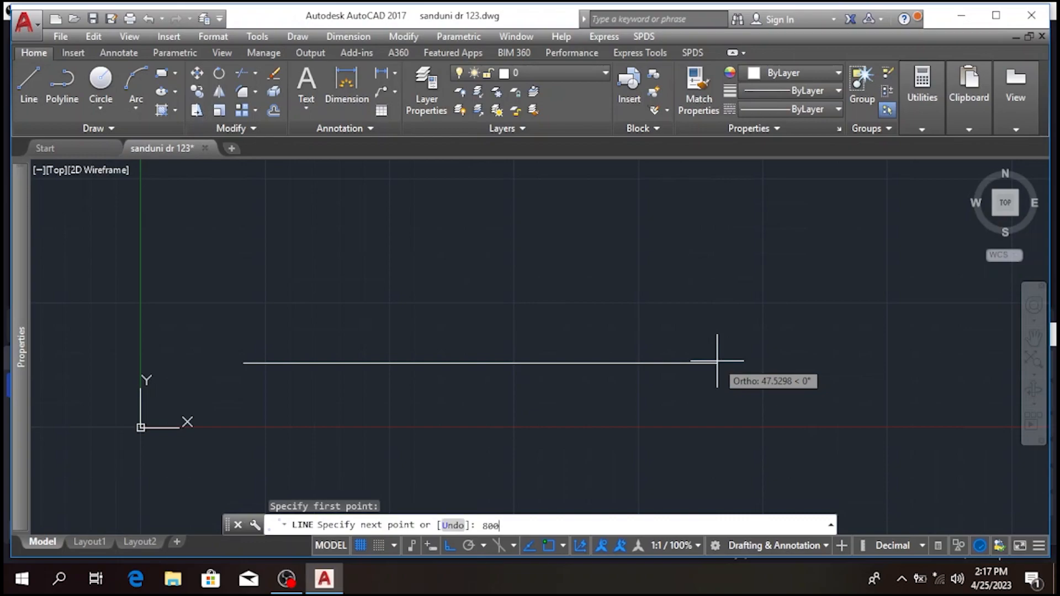
key(Return)
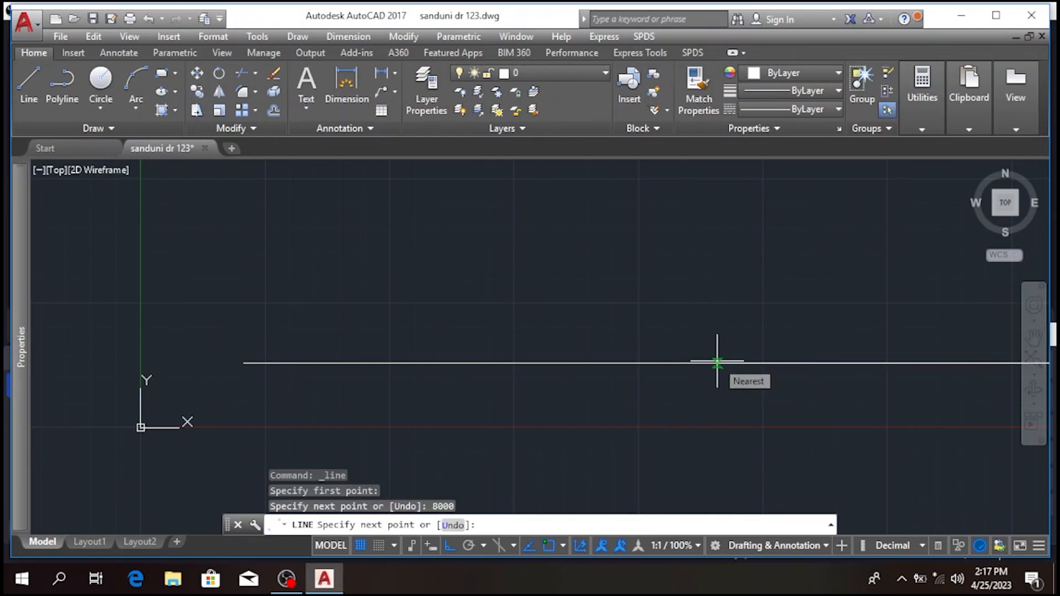
key(Return)
- Dimension the full length of the horizontal line from its left endpoint to its right endpoint, placing the dimension line just above it
scroll(497, 323, down, 5)
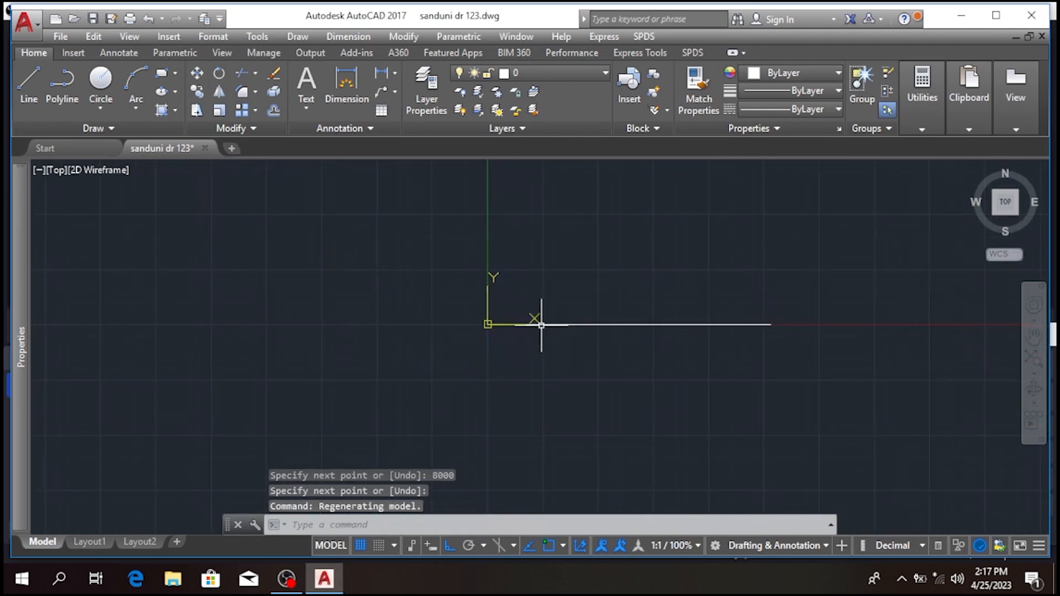
scroll(754, 344, up, 3)
scroll(81, 313, up, 6)
click(343, 79)
scroll(52, 209, up, 4)
scroll(454, 327, down, 2)
scroll(292, 333, up, 6)
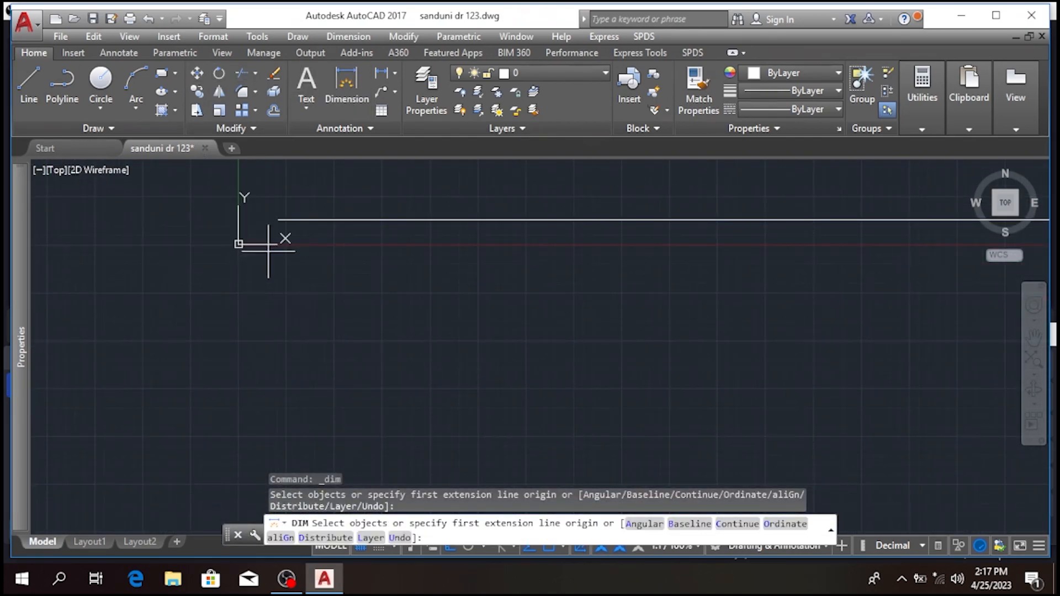
click(277, 220)
scroll(278, 220, up, 3)
scroll(331, 414, down, 8)
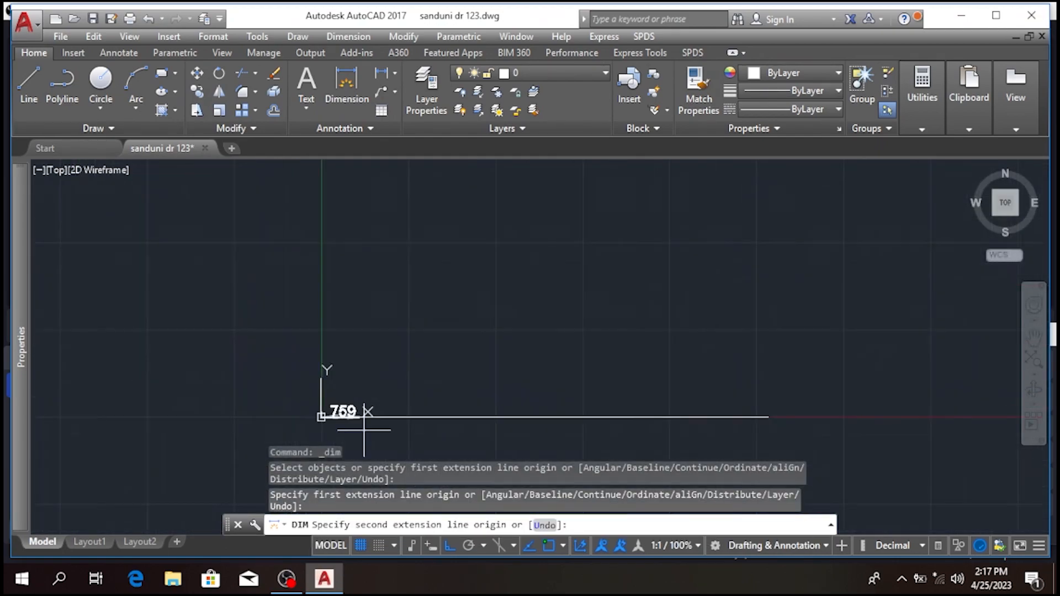
scroll(613, 419, up, 5)
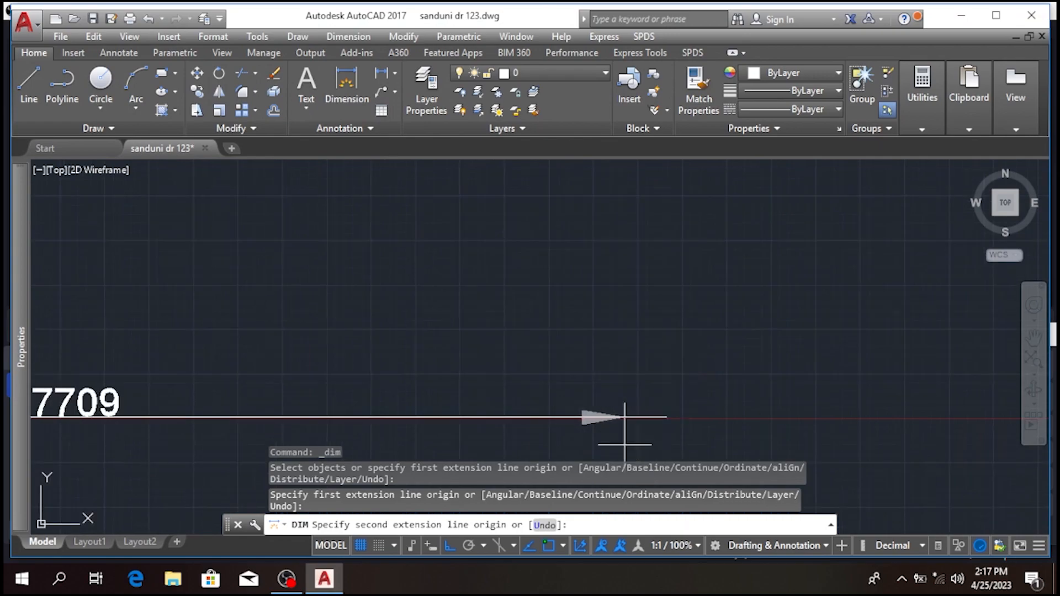
scroll(671, 420, up, 6)
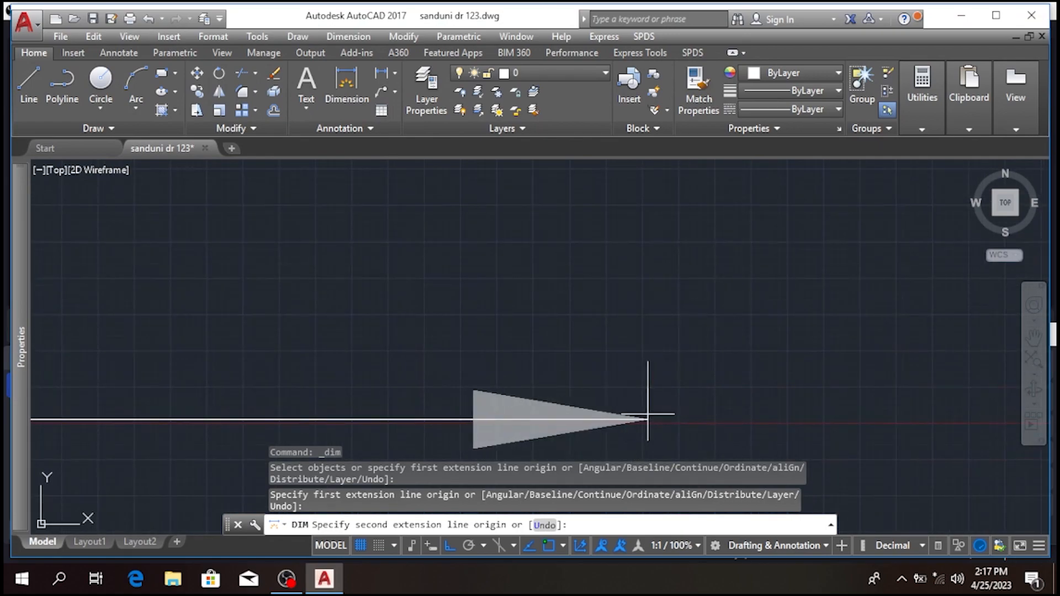
scroll(648, 419, up, 4)
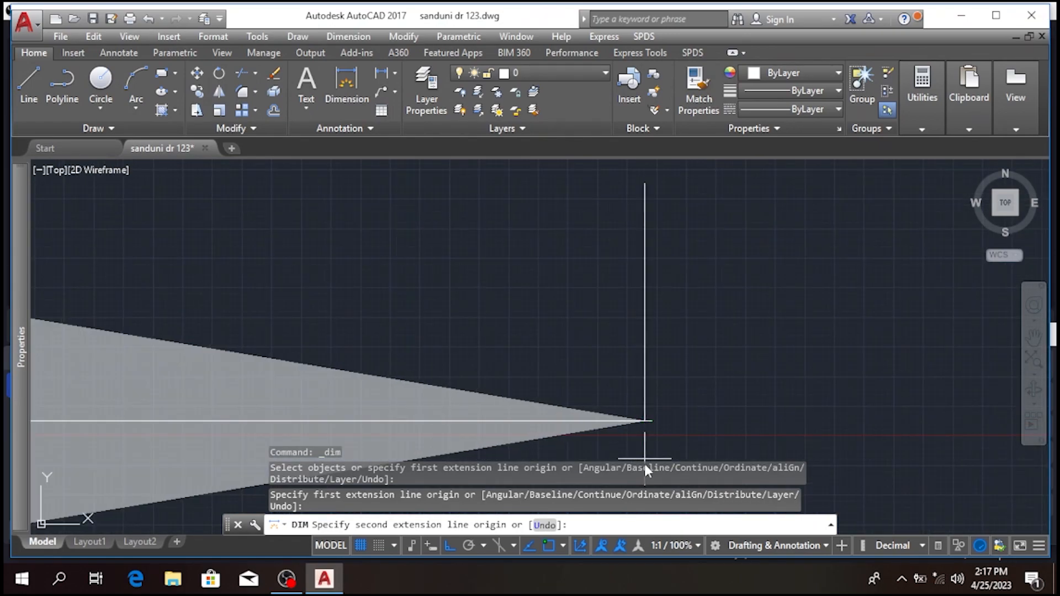
click(652, 421)
scroll(652, 421, down, 8)
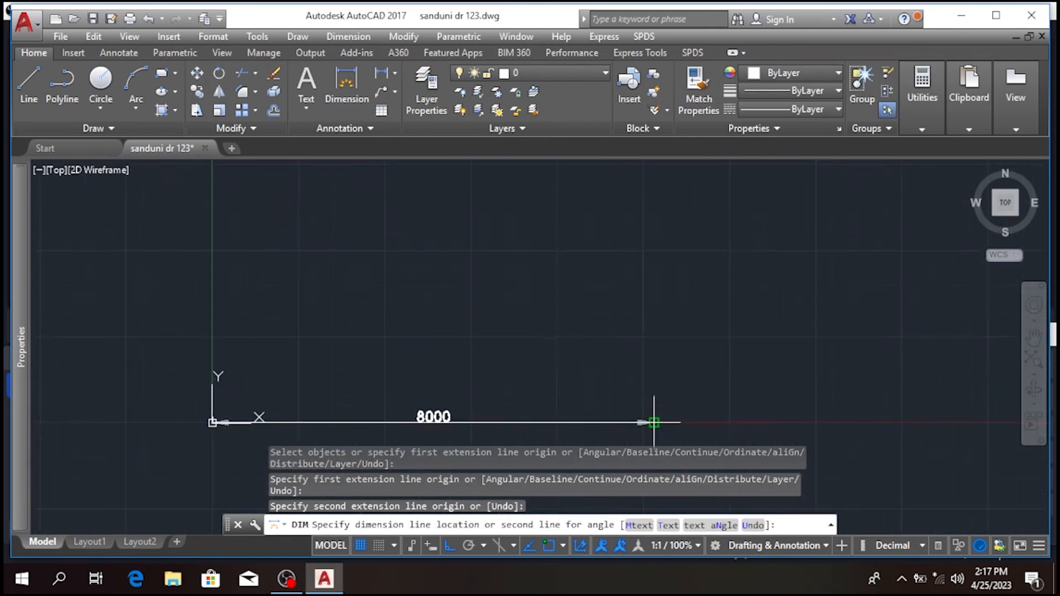
click(654, 397)
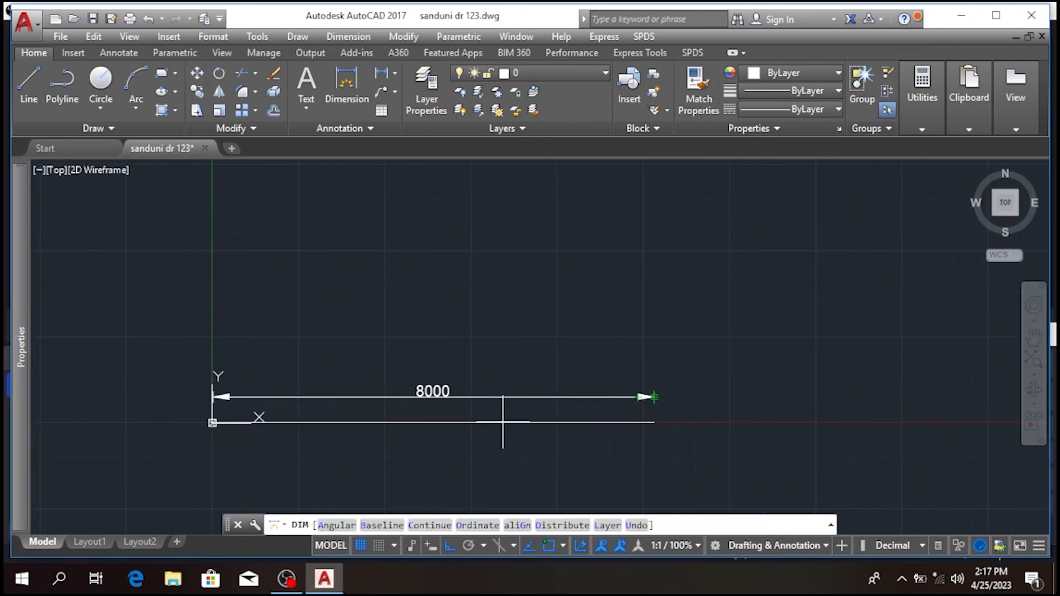
scroll(430, 317, up, 2)
scroll(492, 274, down, 2)
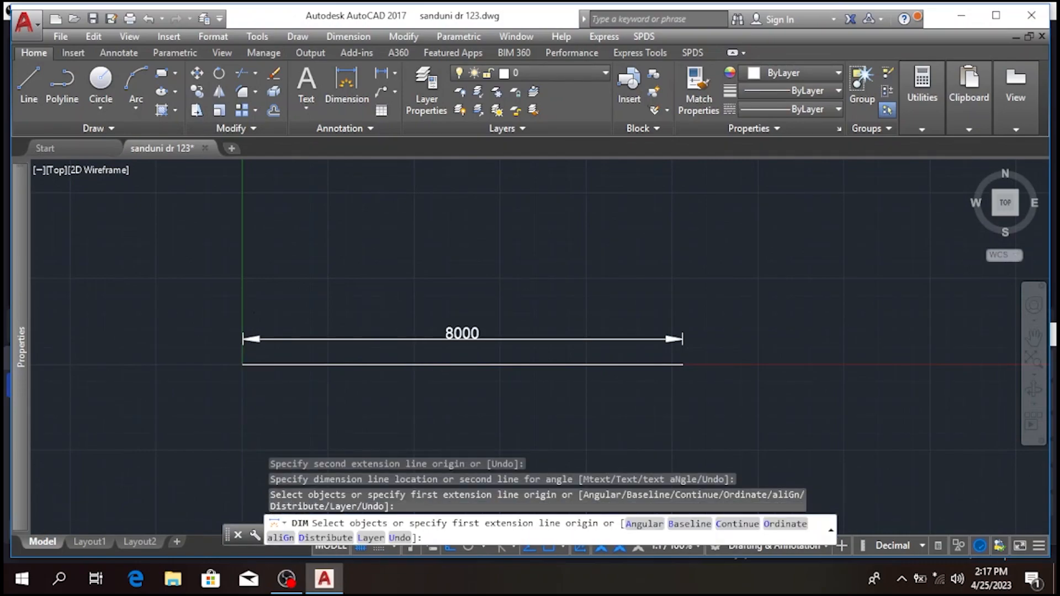
scroll(433, 367, up, 2)
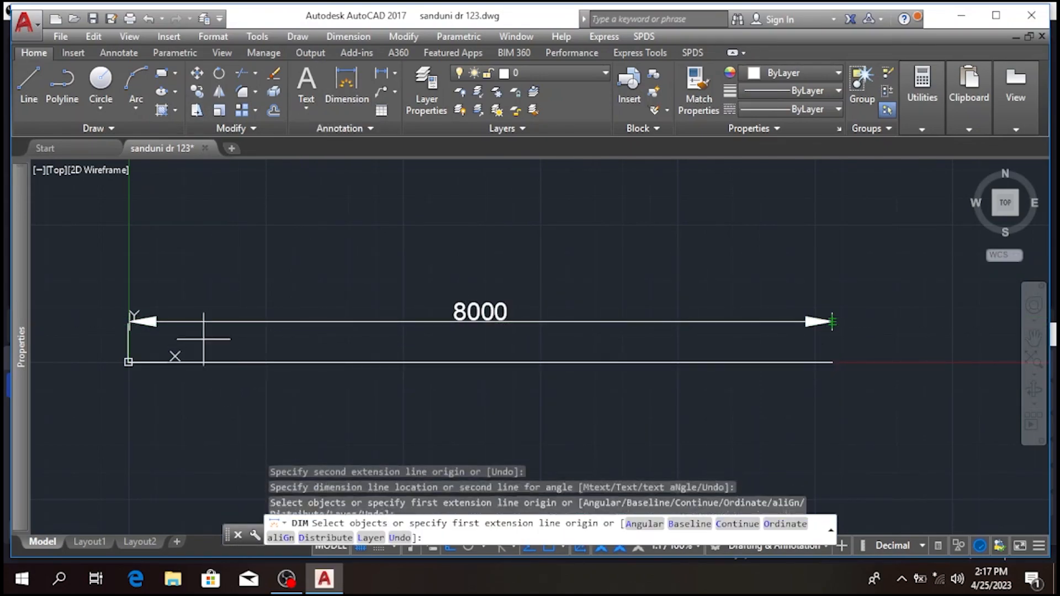
scroll(118, 328, up, 4)
scroll(308, 269, down, 2)
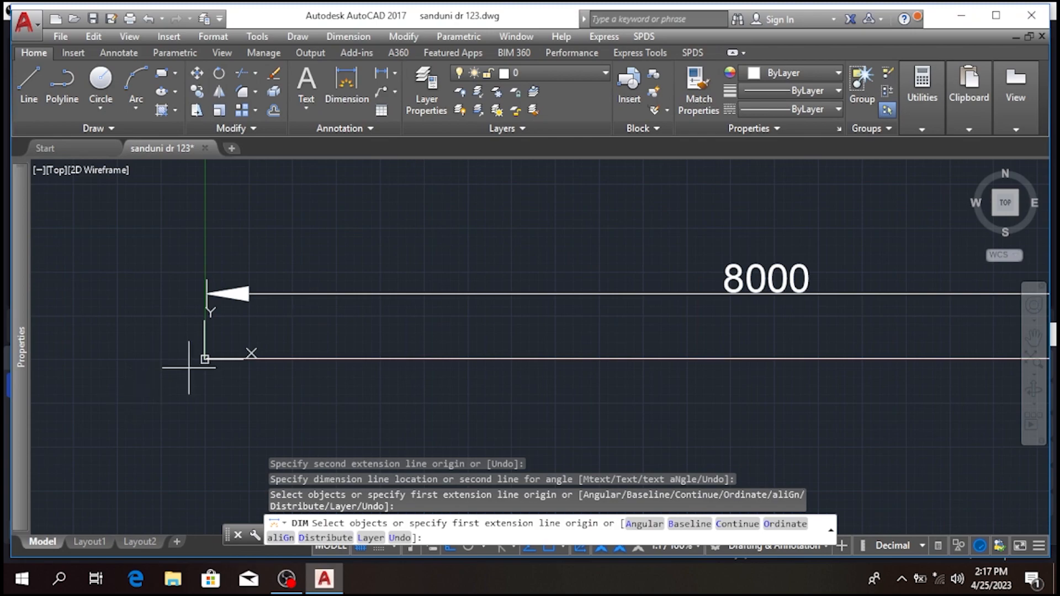
key(Escape)
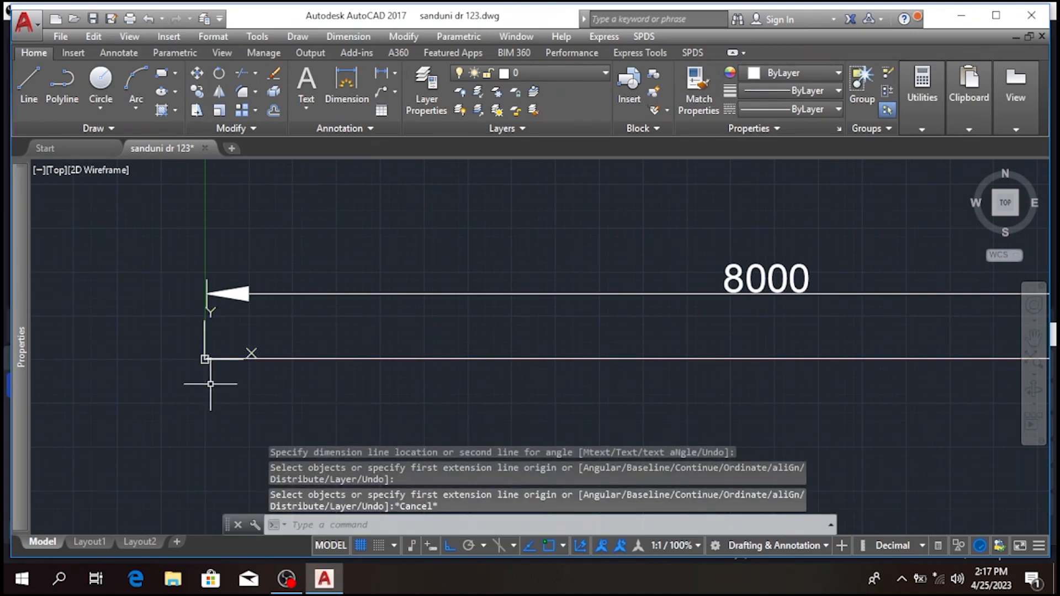
- Move the UCS origin straight down from the line's left end with Move and Align, so it sits clear below the line
click(204, 359)
mouse_move(204, 359)
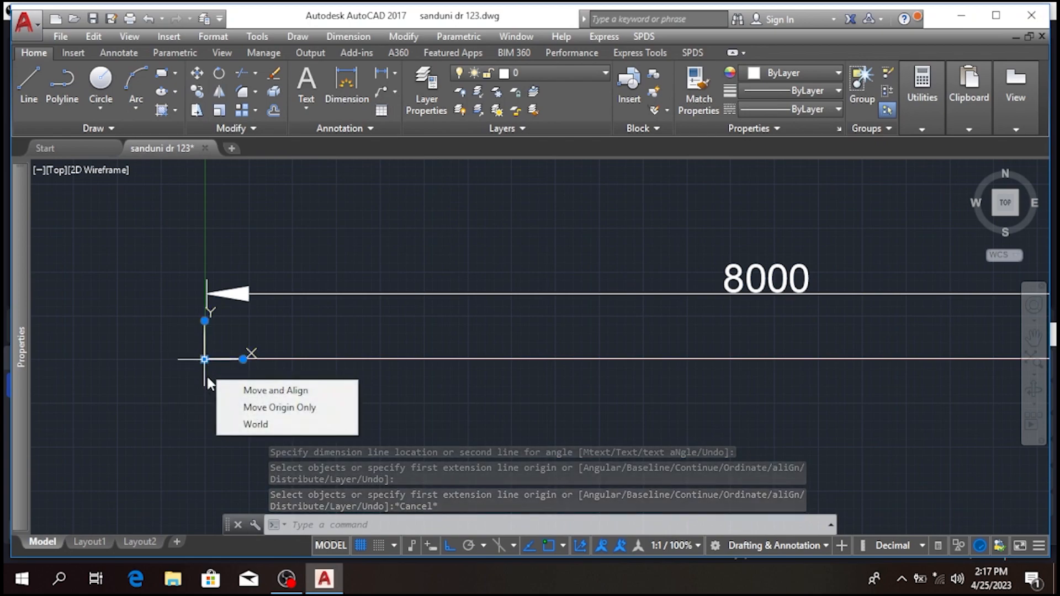
click(260, 389)
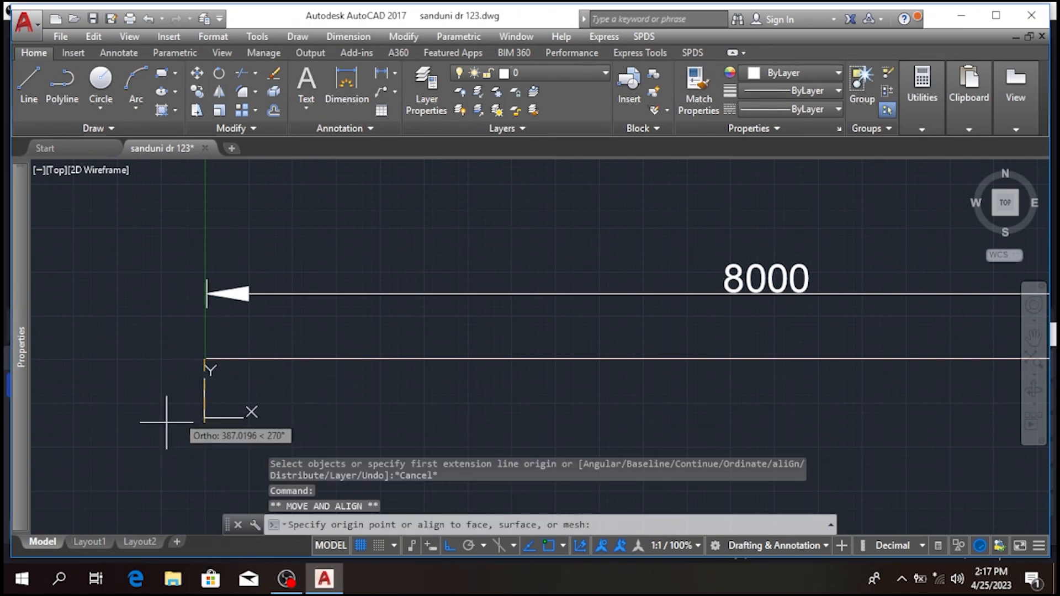
click(65, 507)
scroll(113, 363, down, 2)
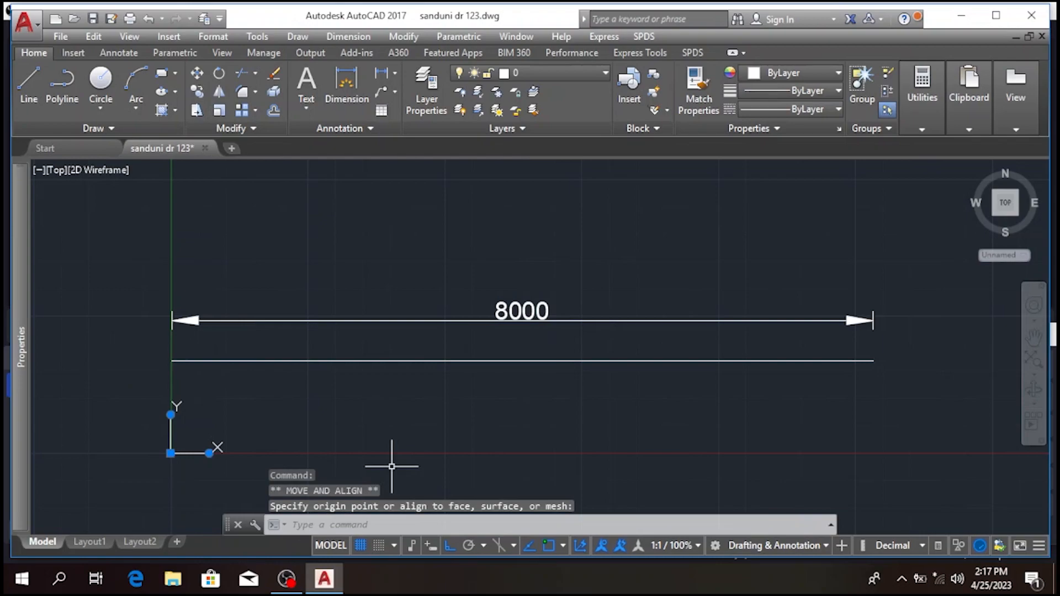
- Start another dimension with the DIM command
text(dim)
key(Return)
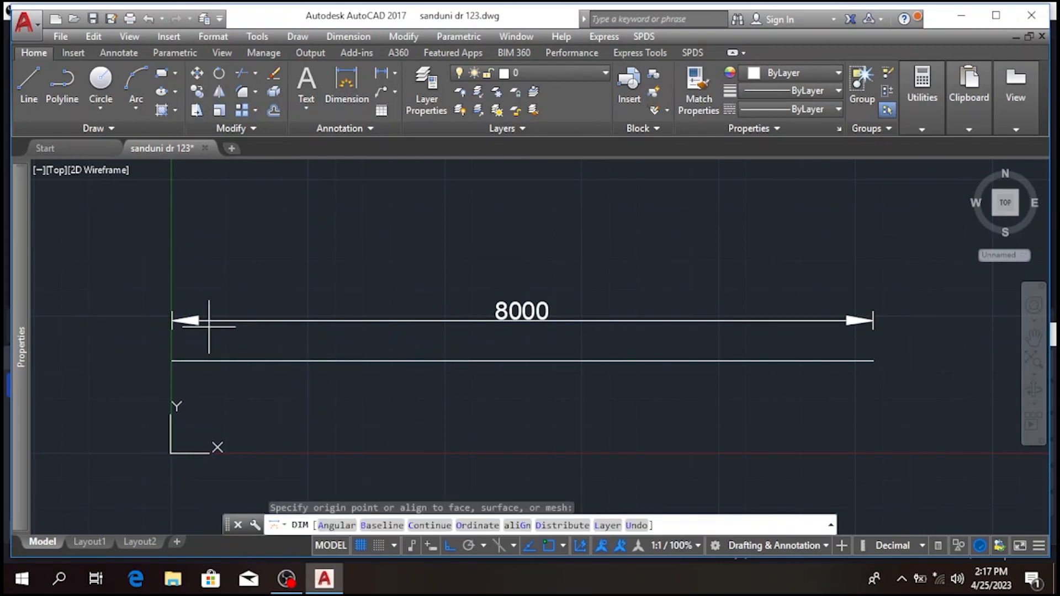